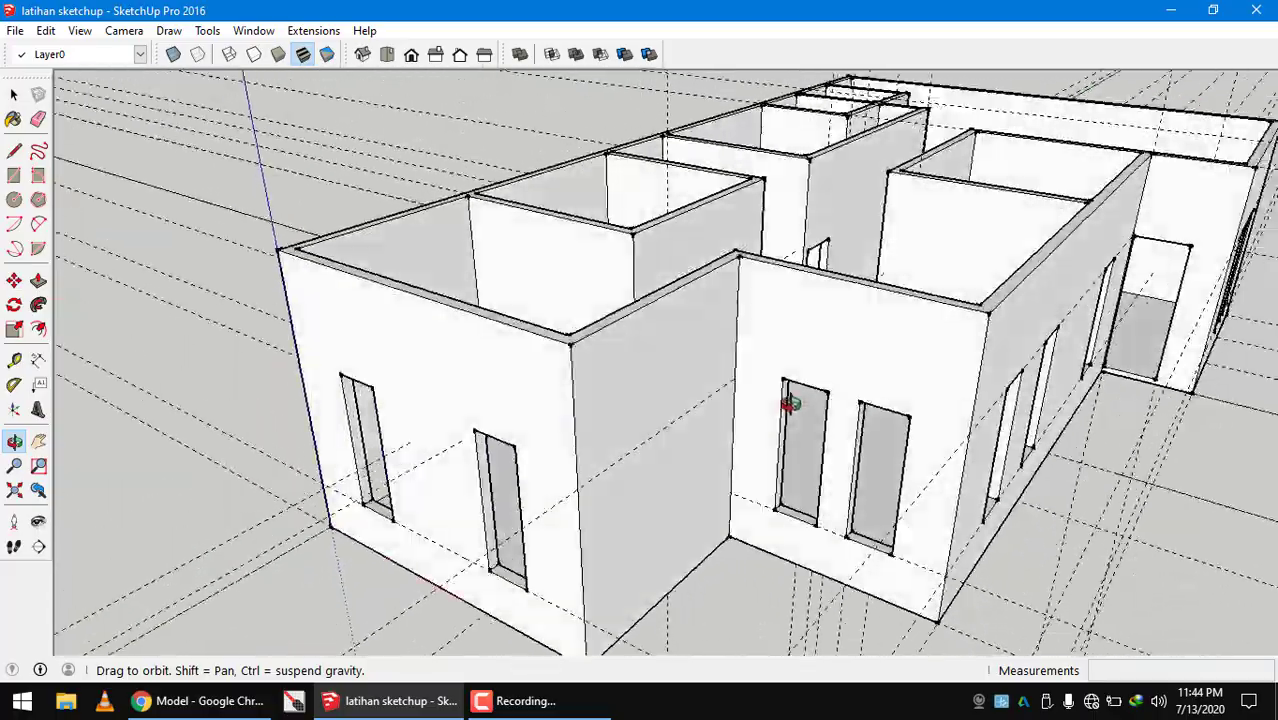
Check the terrace entrance on the floor plan and place a vertical guide 150 cm from the front corner on the front room's side wall
middle_click_drag(790, 403, 776, 396)
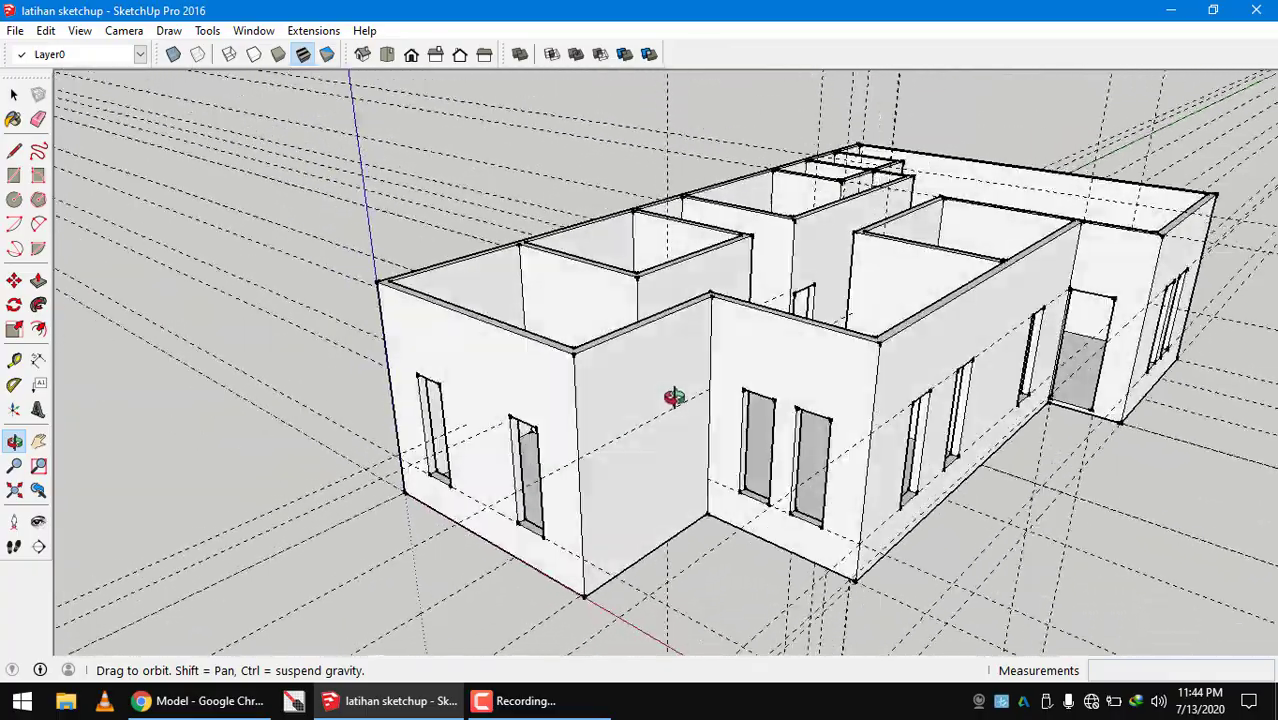
middle_click_drag(843, 432, 810, 487)
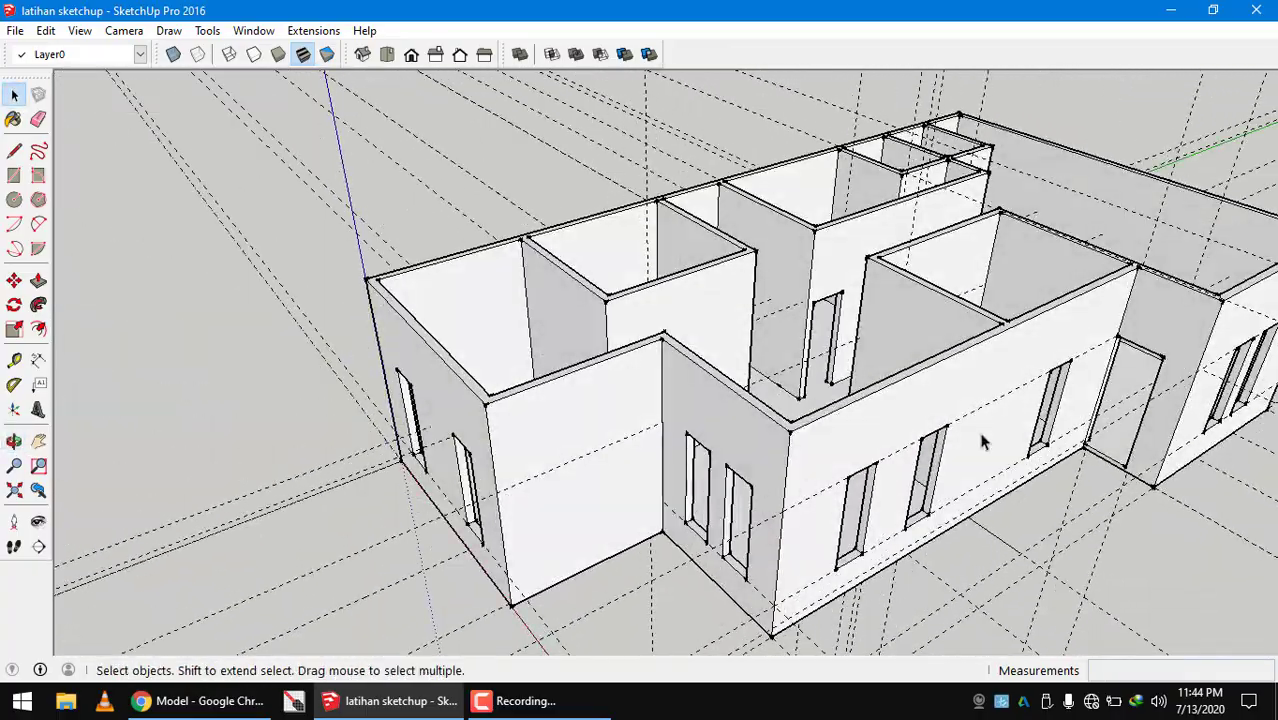
middle_click_drag(983, 443, 715, 502)
left_click(206, 700)
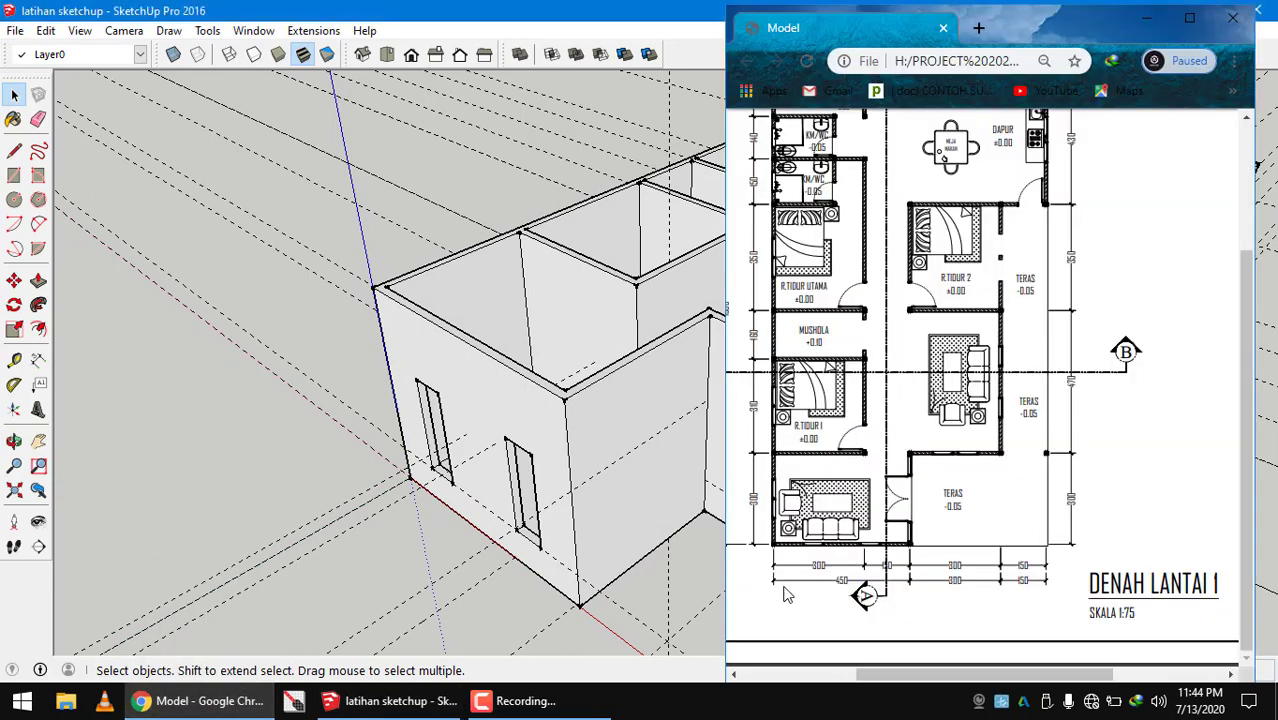
scroll(924, 538, "up", 5, "ctrl")
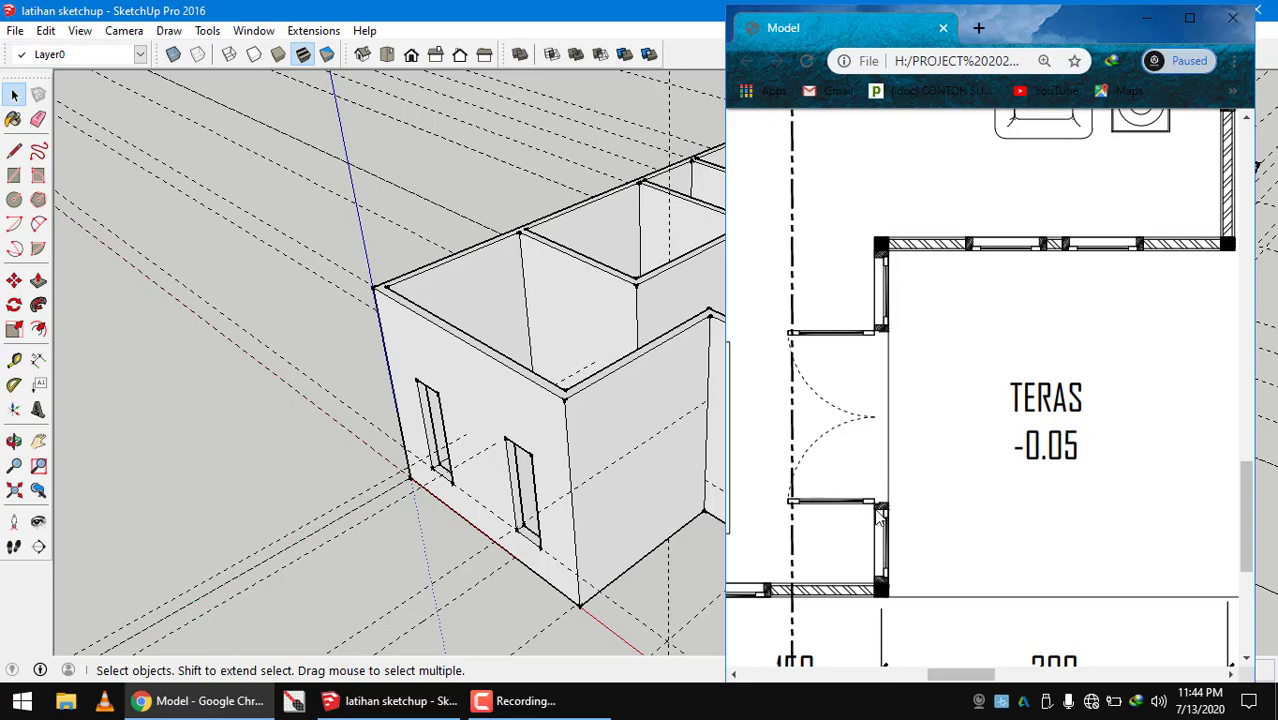
mouse_move(708, 553)
middle_mouse_down()
mouse_move(593, 514)
mouse_move(551, 434)
mouse_move(585, 442)
mouse_move(577, 472)
mouse_move(565, 456)
middle_mouse_up()
scroll(571, 505, "up", 4)
key("t")
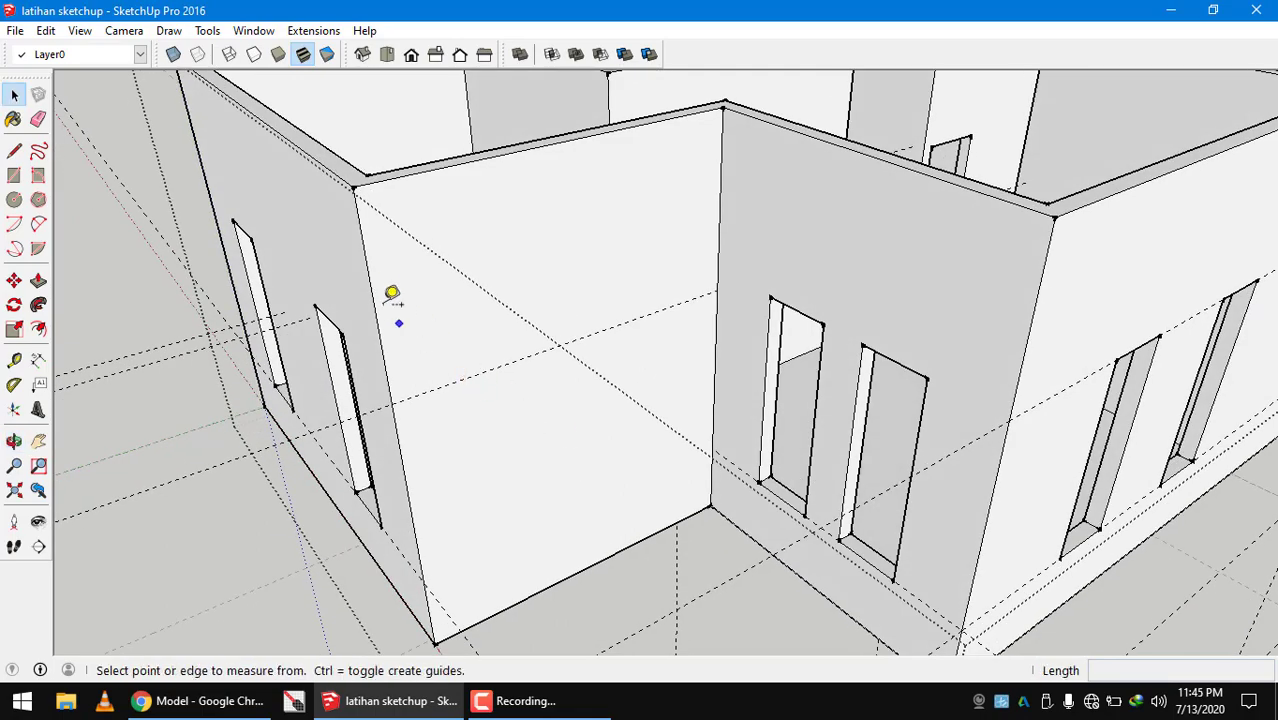
left_click(370, 285)
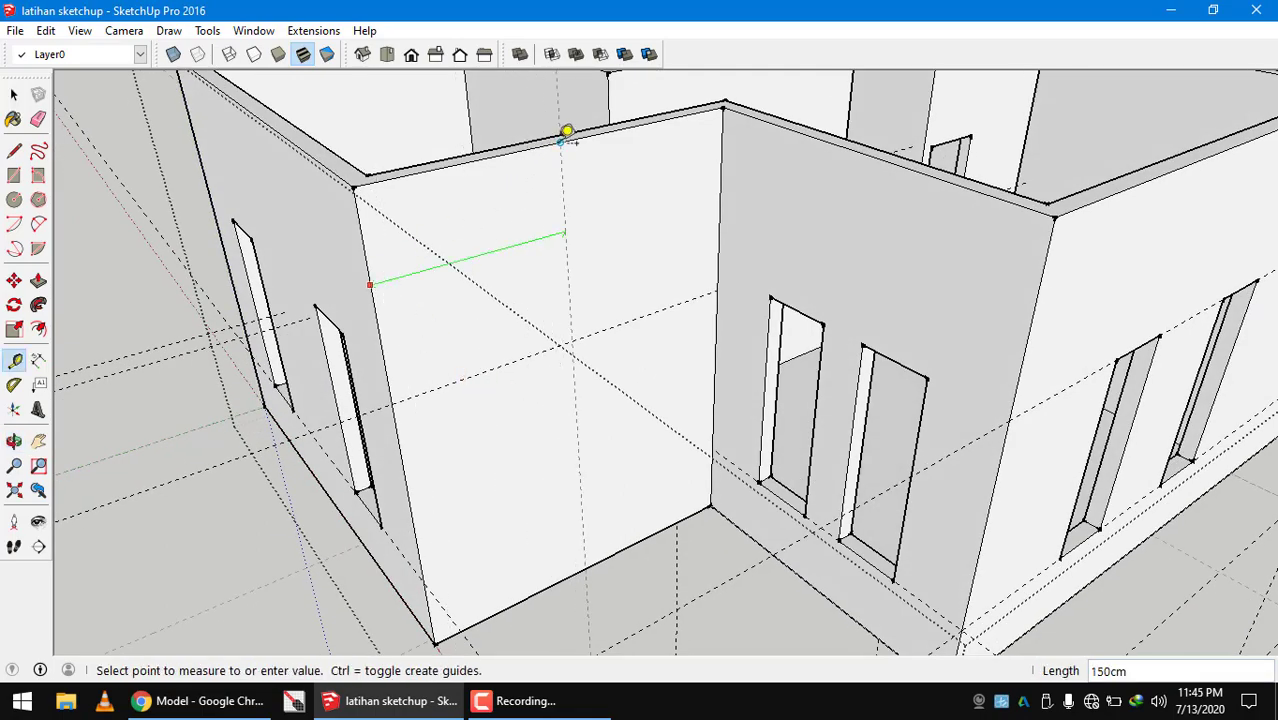
left_click(567, 133)
Place a horizontal guide on that side wall at the window-head height and delete the lower horizontal guide
middle_click_drag(540, 250, 721, 288)
left_click(725, 293)
scroll(705, 275, "up", 1)
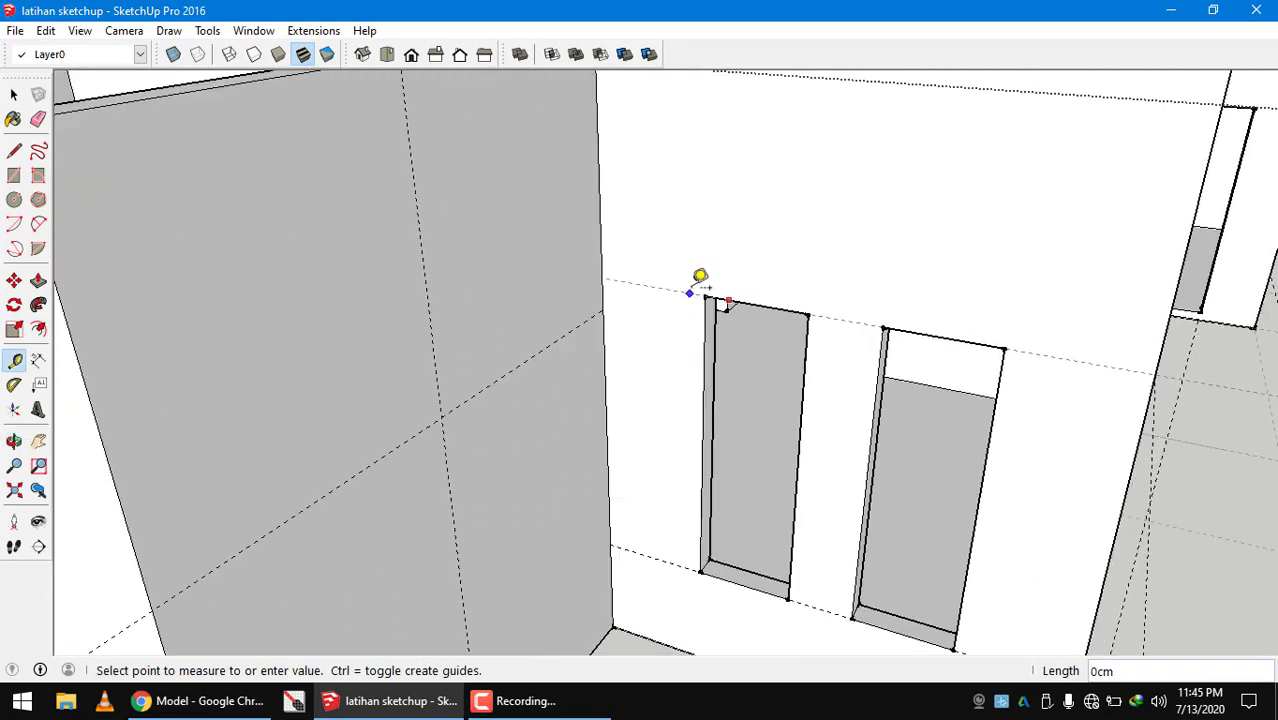
key("Escape")
scroll(601, 314, "up", 2)
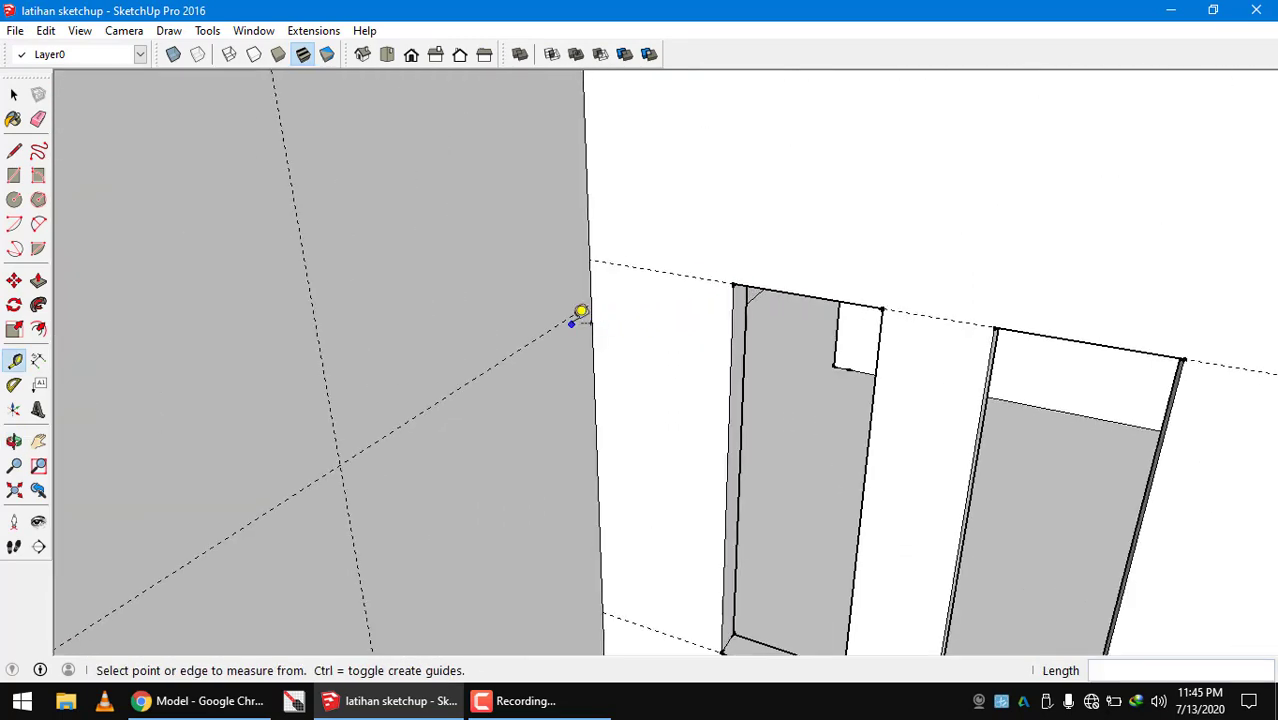
left_click(567, 317)
left_click(591, 258)
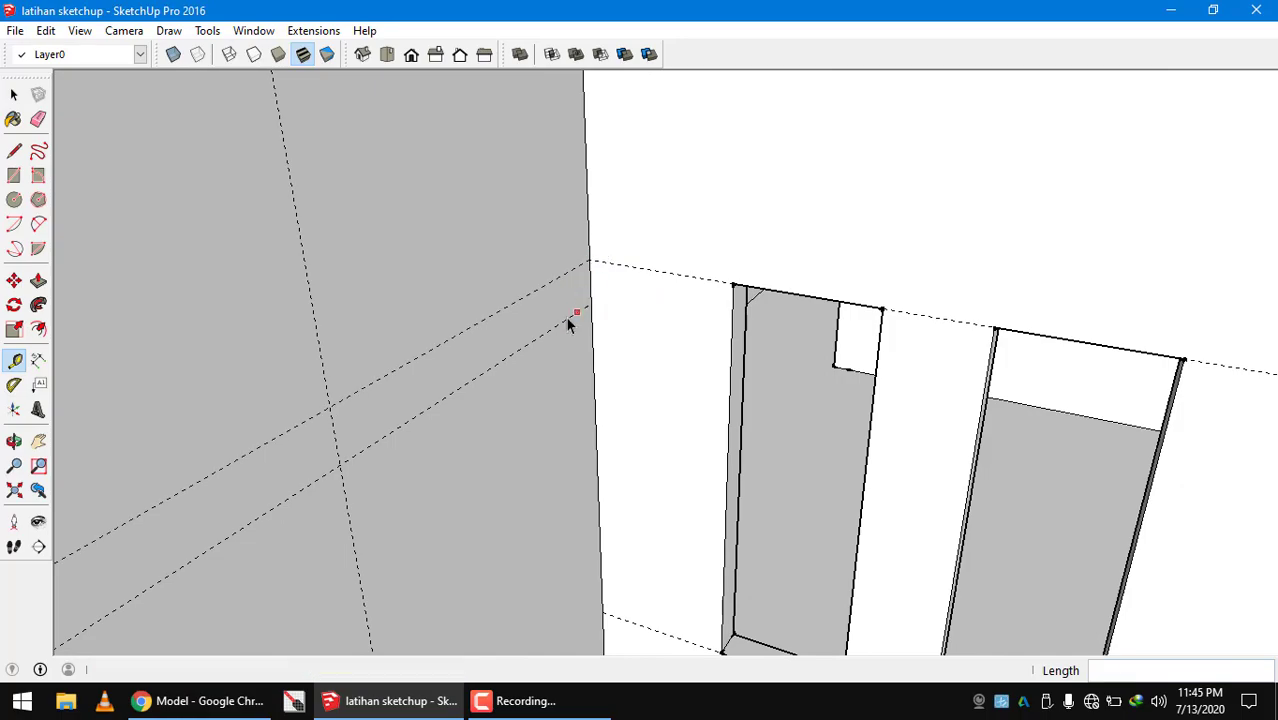
key("space")
scroll(556, 336, "down", 8)
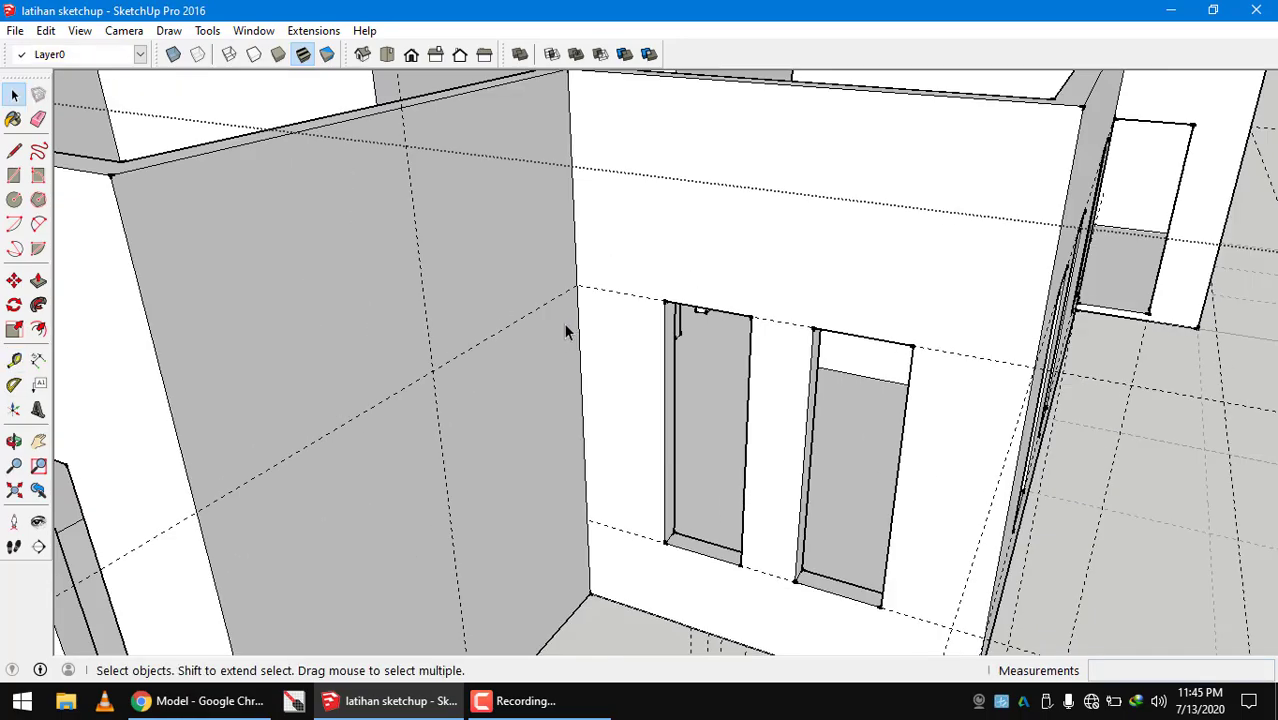
middle_click_drag(534, 374, 491, 329)
Check the double door on the floor plan and offset guides 15 cm from the wall end at the front room's inner corner
left_click(220, 702)
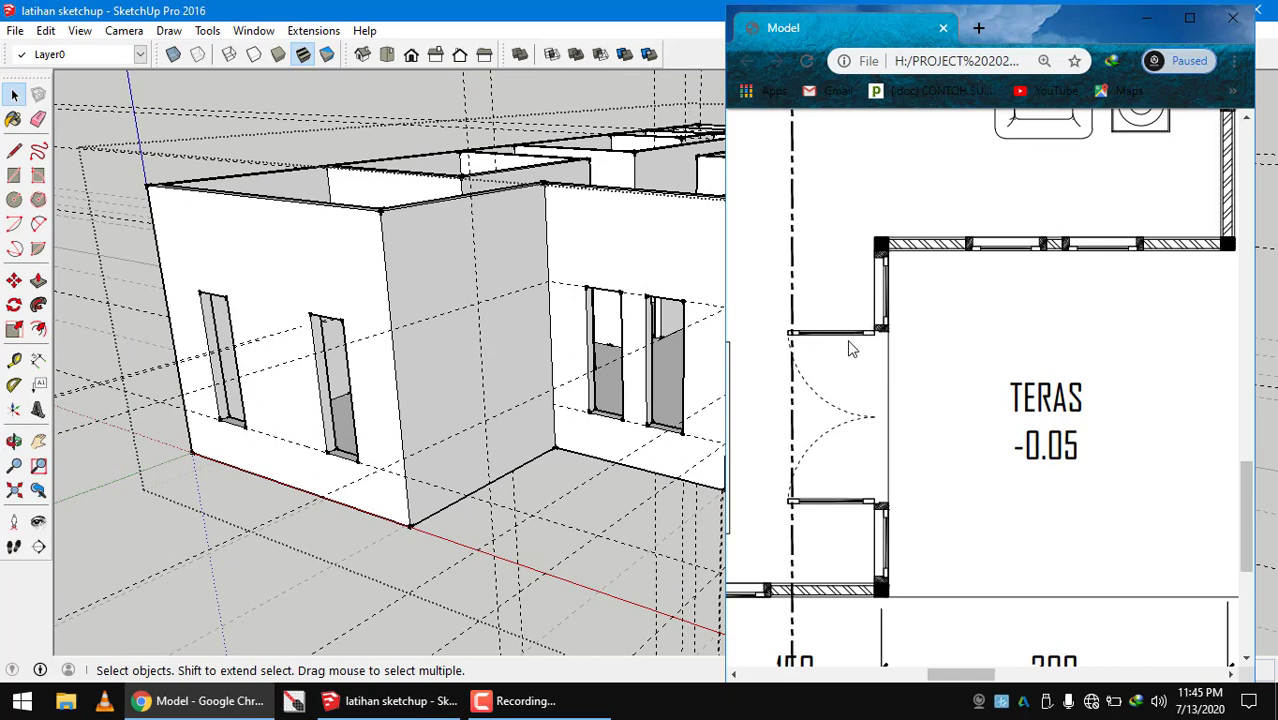
scroll(852, 331, "right", 1)
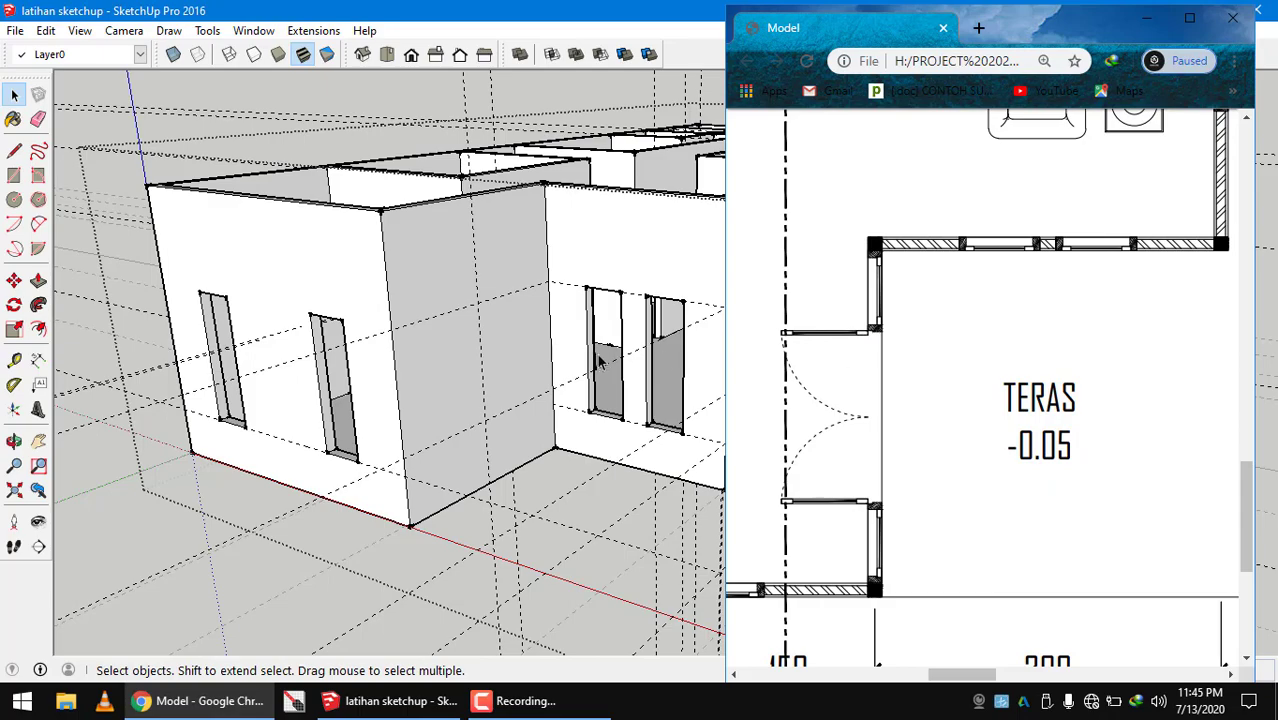
left_click(475, 333)
mouse_move(480, 321)
middle_mouse_down()
mouse_move(582, 300)
mouse_move(505, 394)
mouse_move(371, 369)
middle_mouse_up()
left_click(472, 391)
key("t")
middle_click_drag(442, 352, 896, 337)
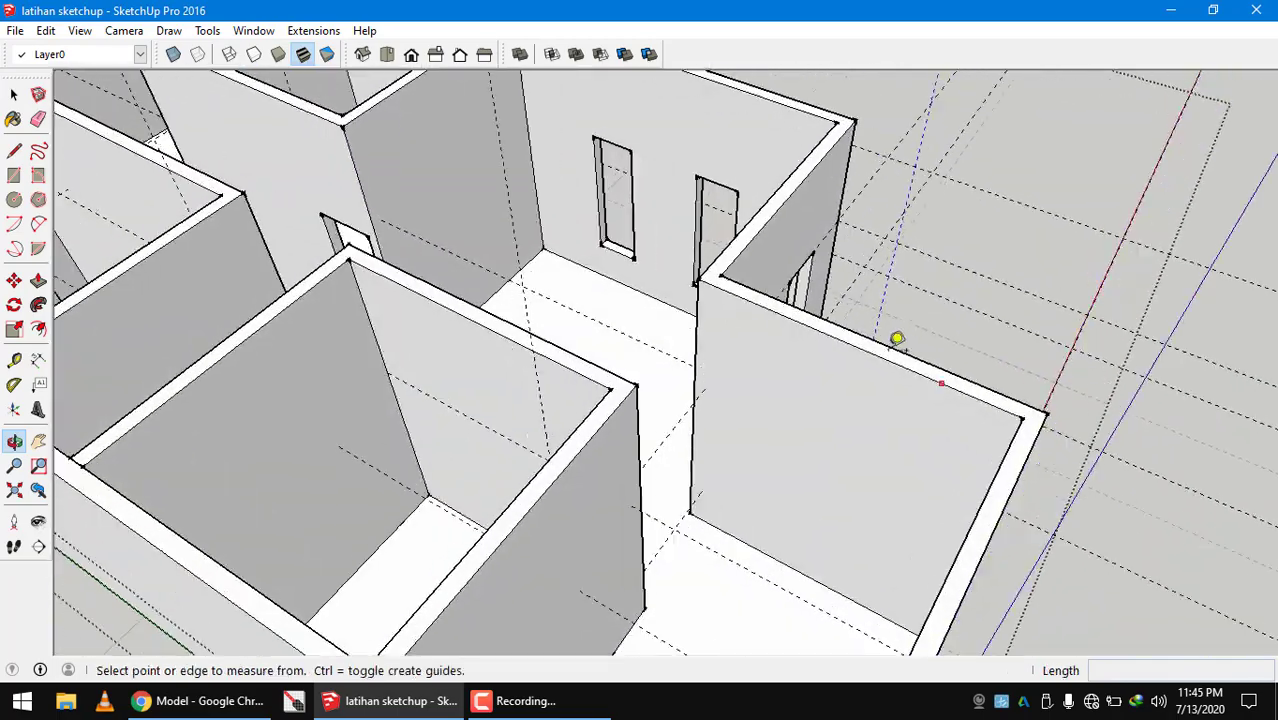
scroll(705, 222, "up", 6)
left_click(675, 210)
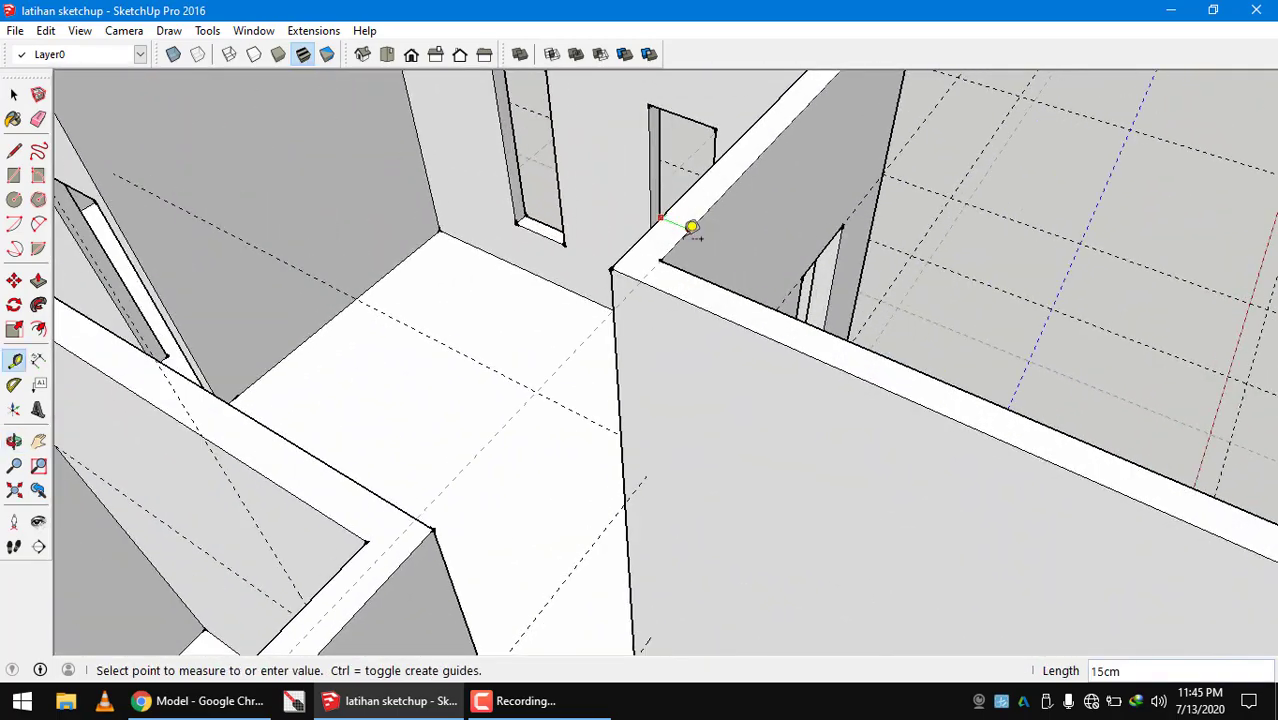
middle_click_drag(668, 256, 725, 314)
scroll(693, 320, "up", 4)
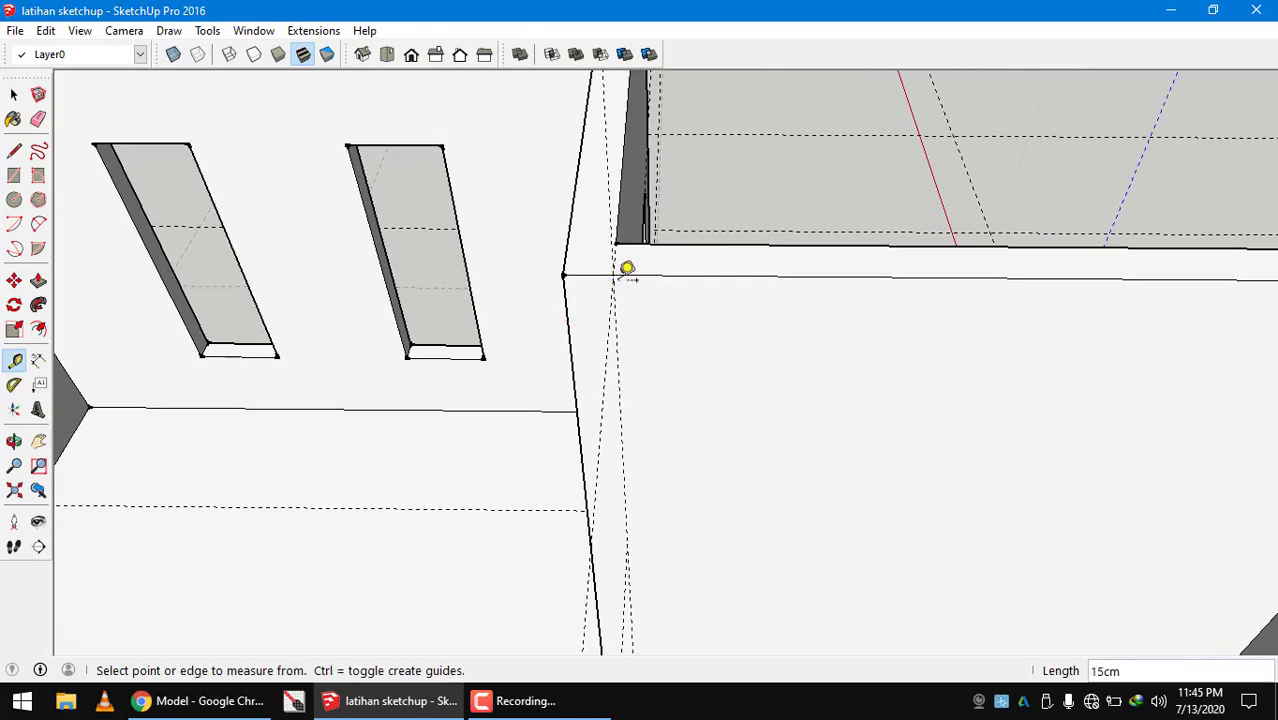
Place a horizontal guide 100 cm below the top edge on the inside of the front room's terrace wall
scroll(713, 317, "down", 5)
middle_click_drag(713, 317, 802, 342)
scroll(595, 316, "up", 3)
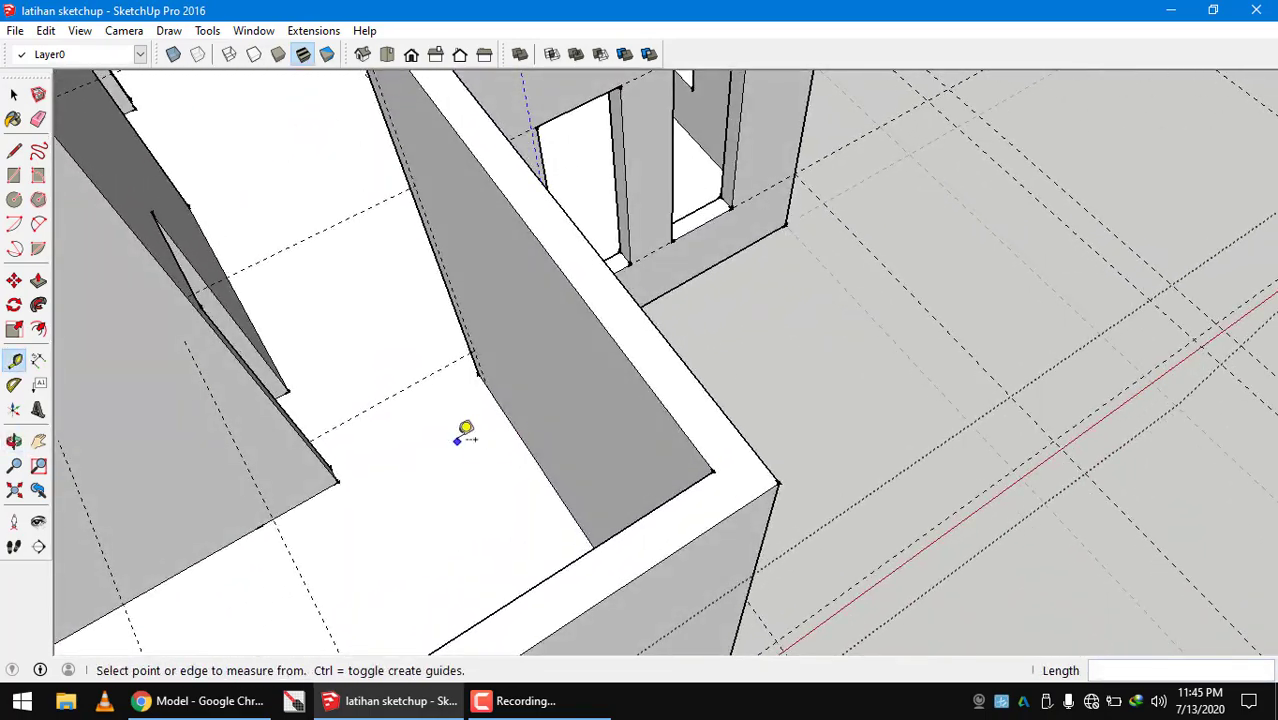
scroll(466, 432, "down", 3)
middle_click_drag(468, 405, 800, 207)
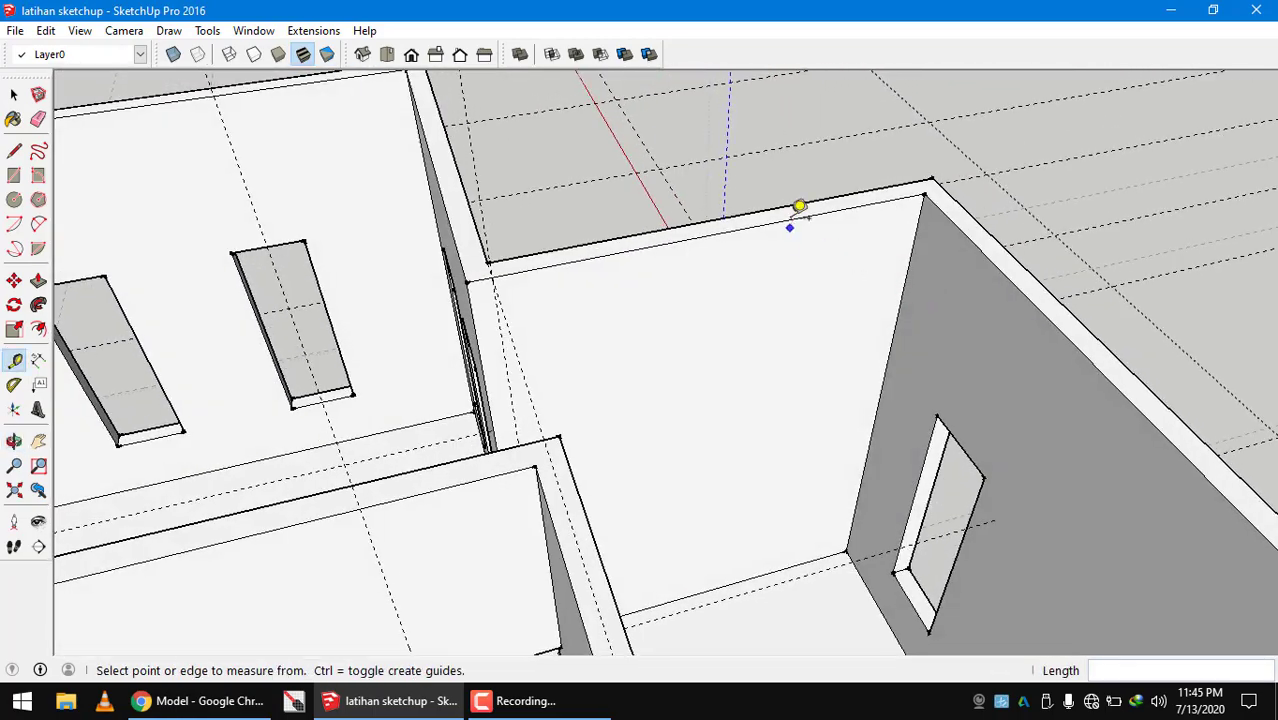
left_click(790, 218)
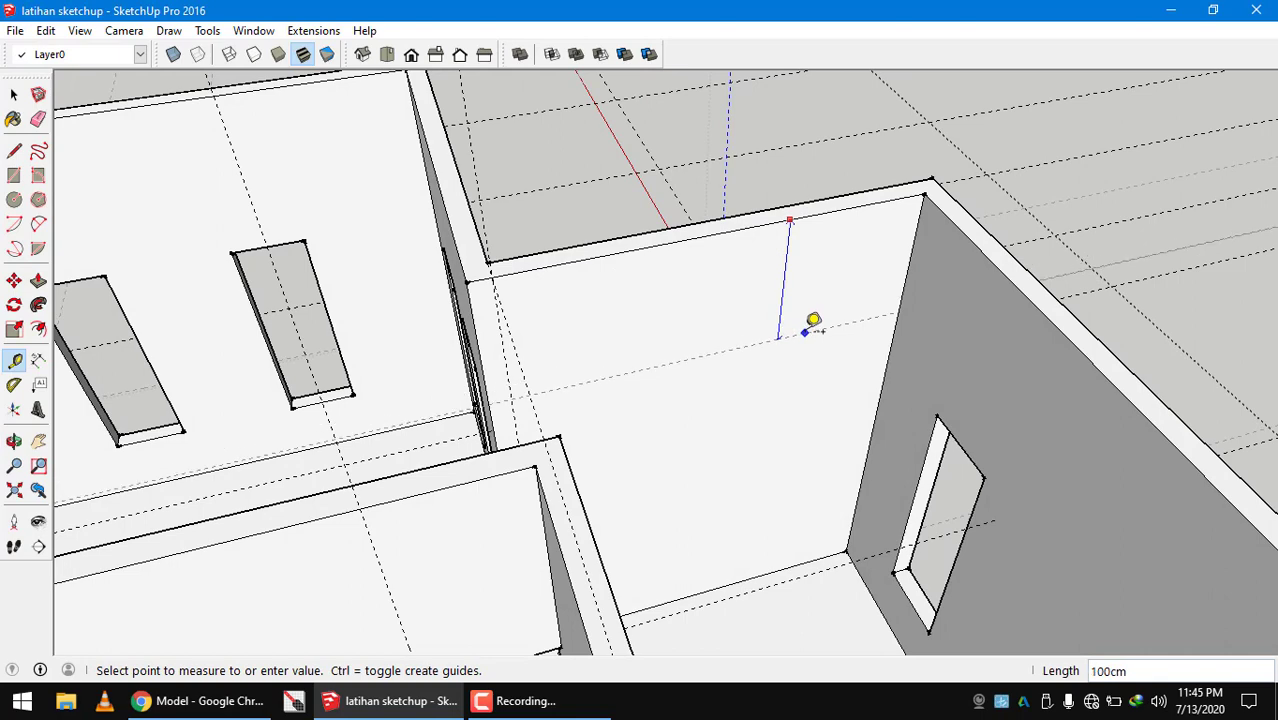
left_click(941, 408)
middle_click_drag(941, 408, 783, 403)
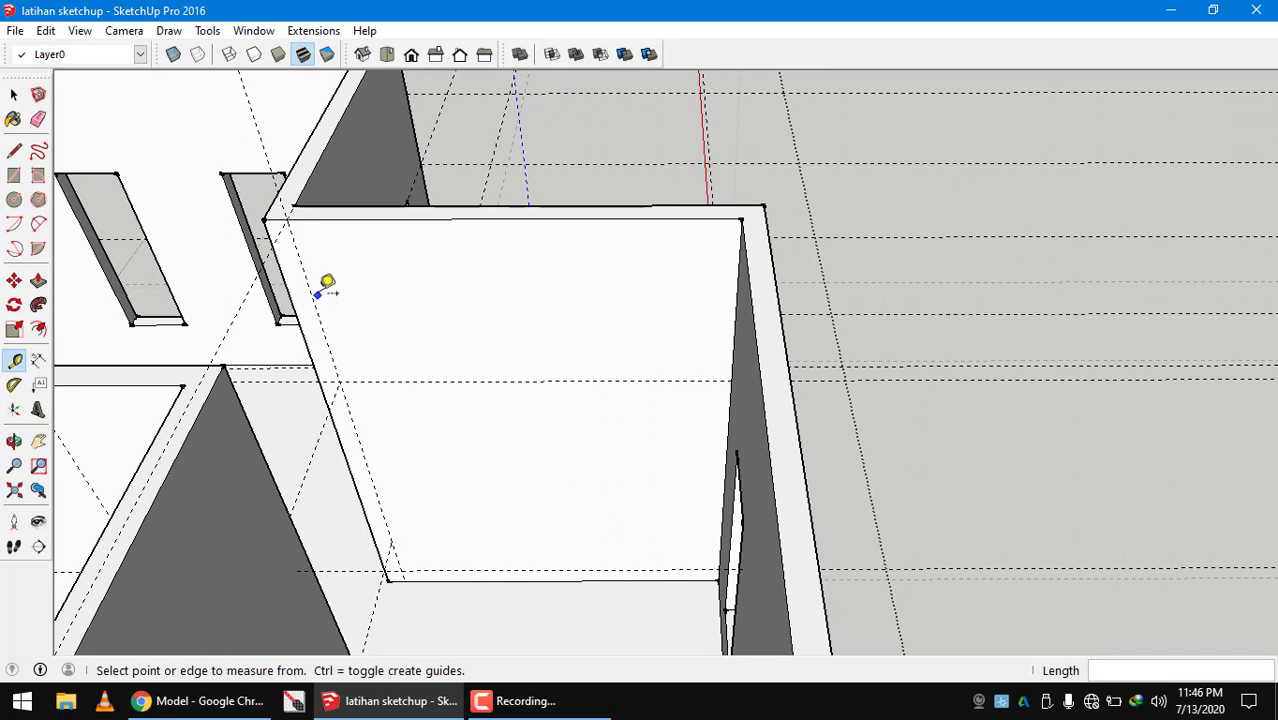
key("space")
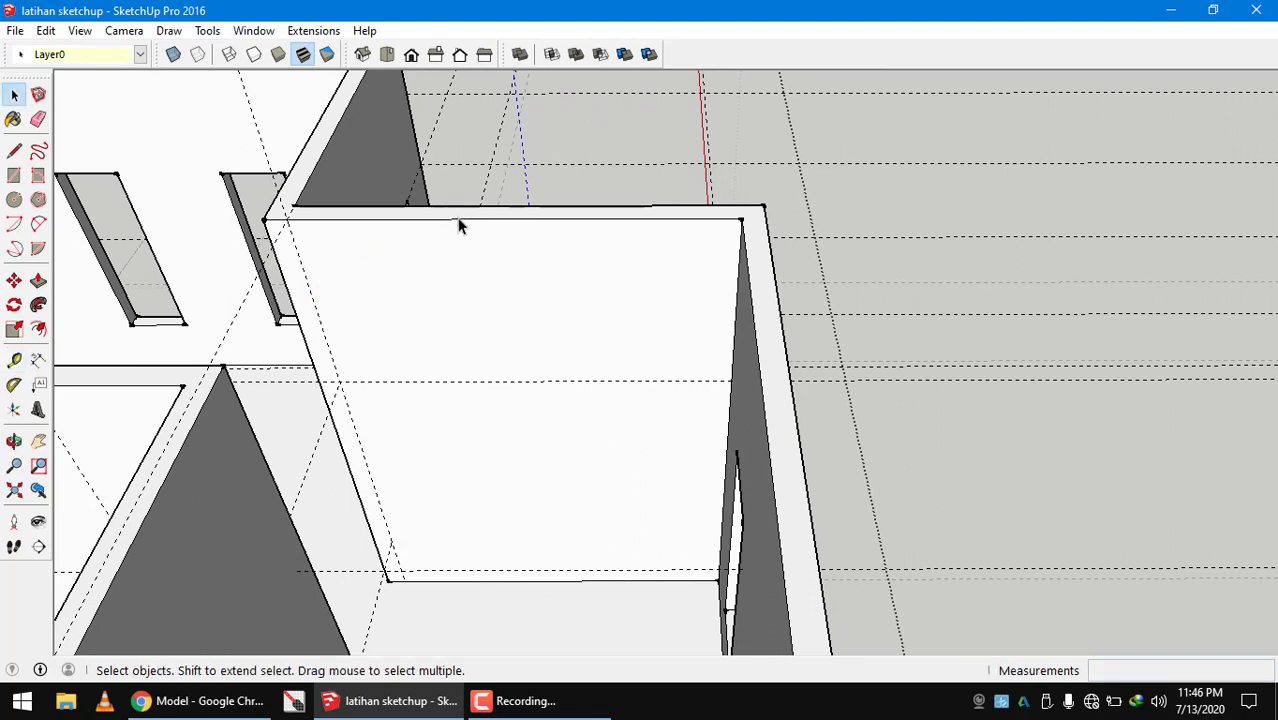
Draw a 285 cm line along the horizontal guide from the room corner to the vertical guide near the wall end
left_click(459, 224)
middle_click_drag(459, 228, 579, 308)
scroll(349, 281, "up", 2)
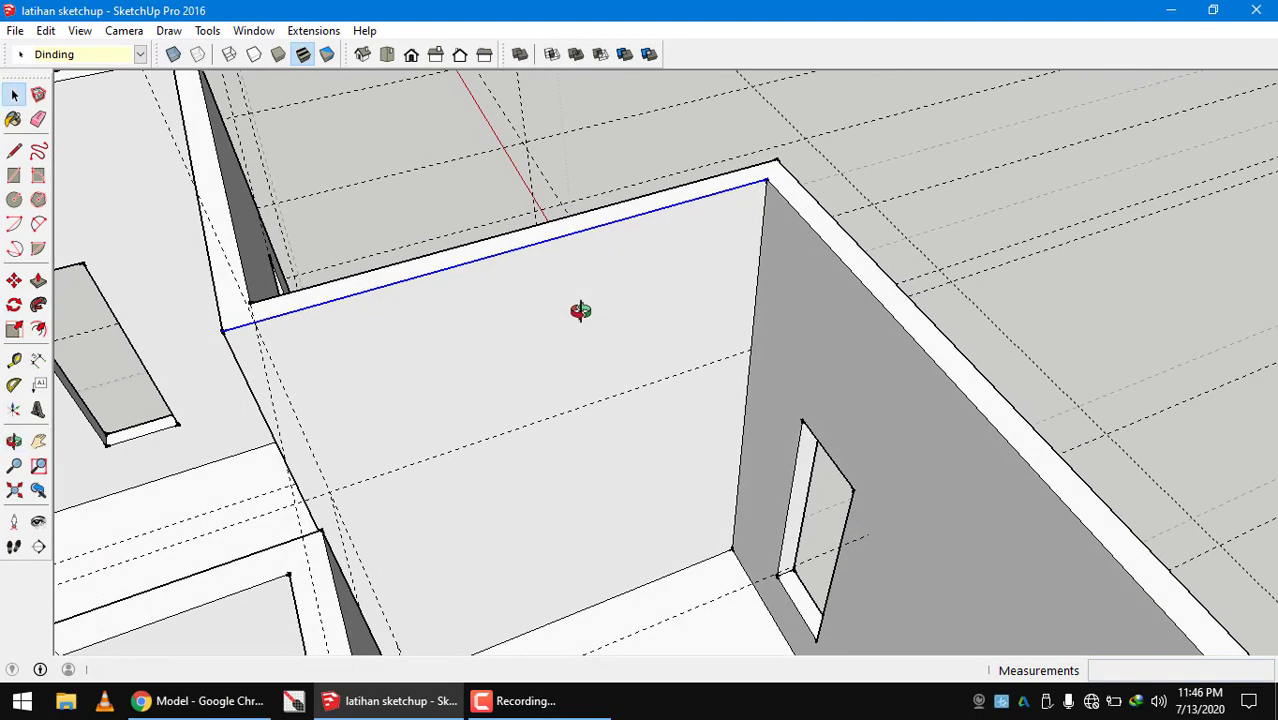
key("l")
middle_click_drag(432, 456, 646, 313)
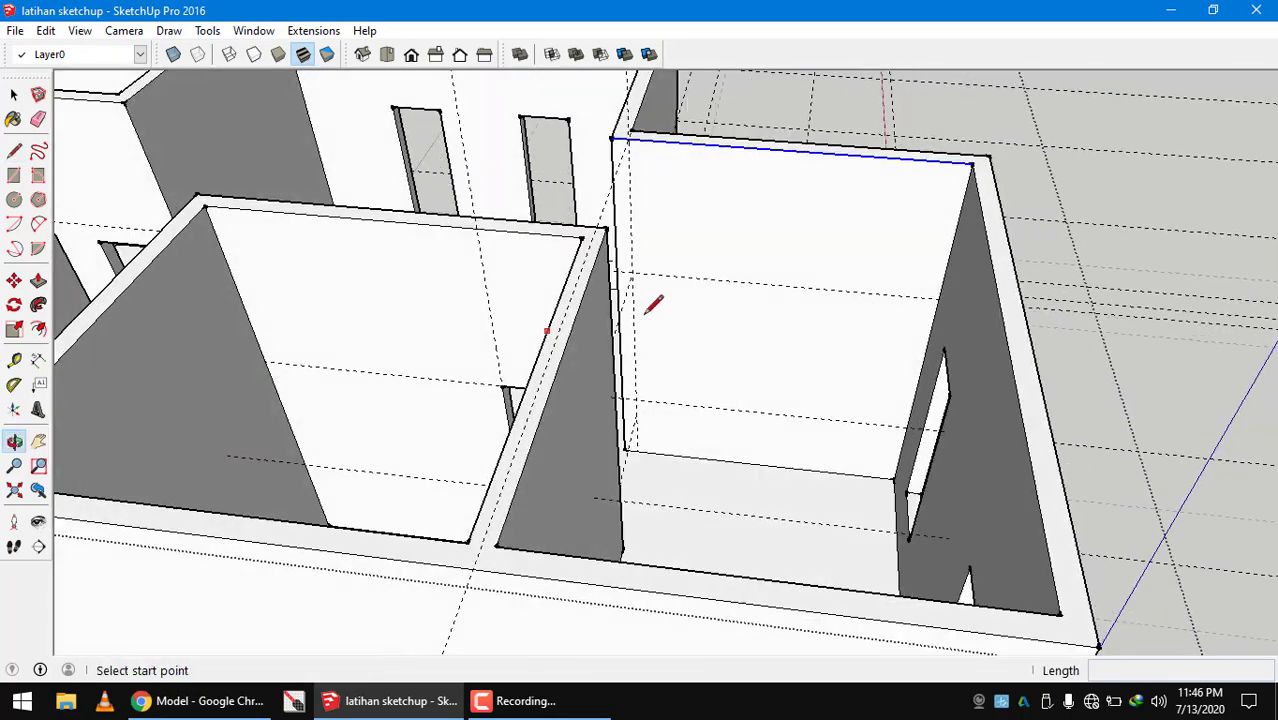
left_click(940, 297)
scroll(693, 294, "up", 4)
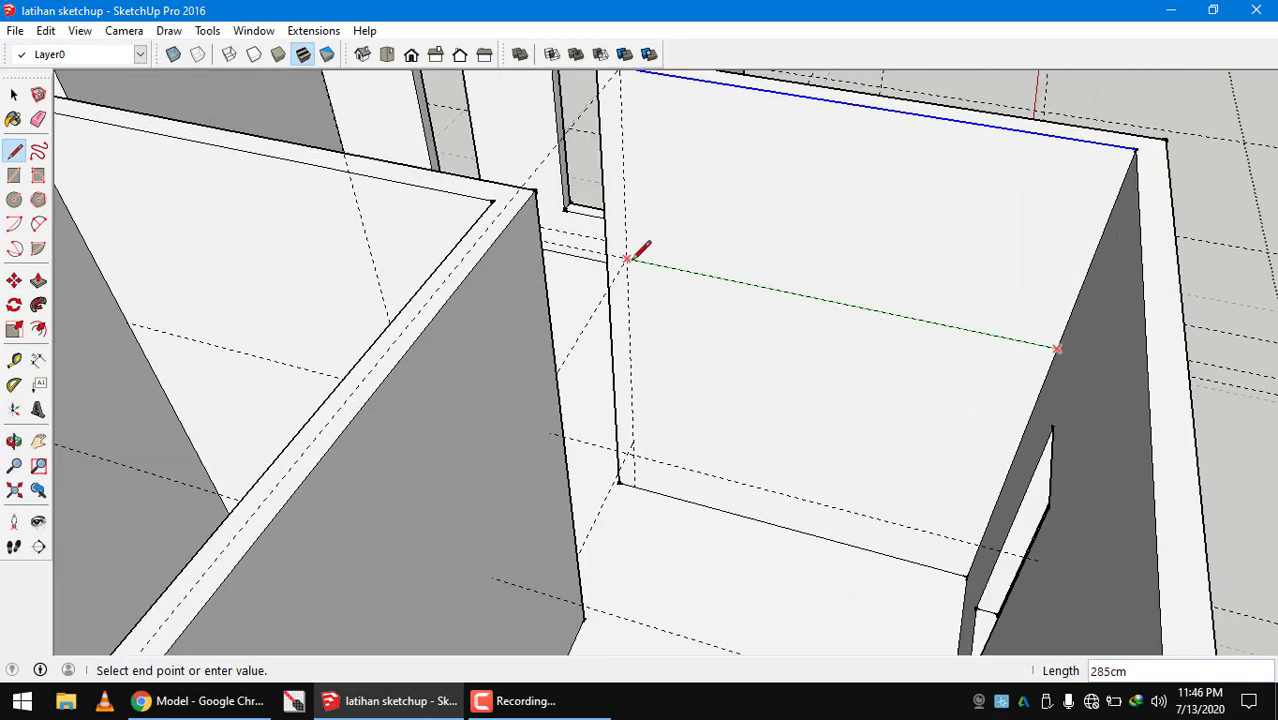
left_click(627, 259)
key("space")
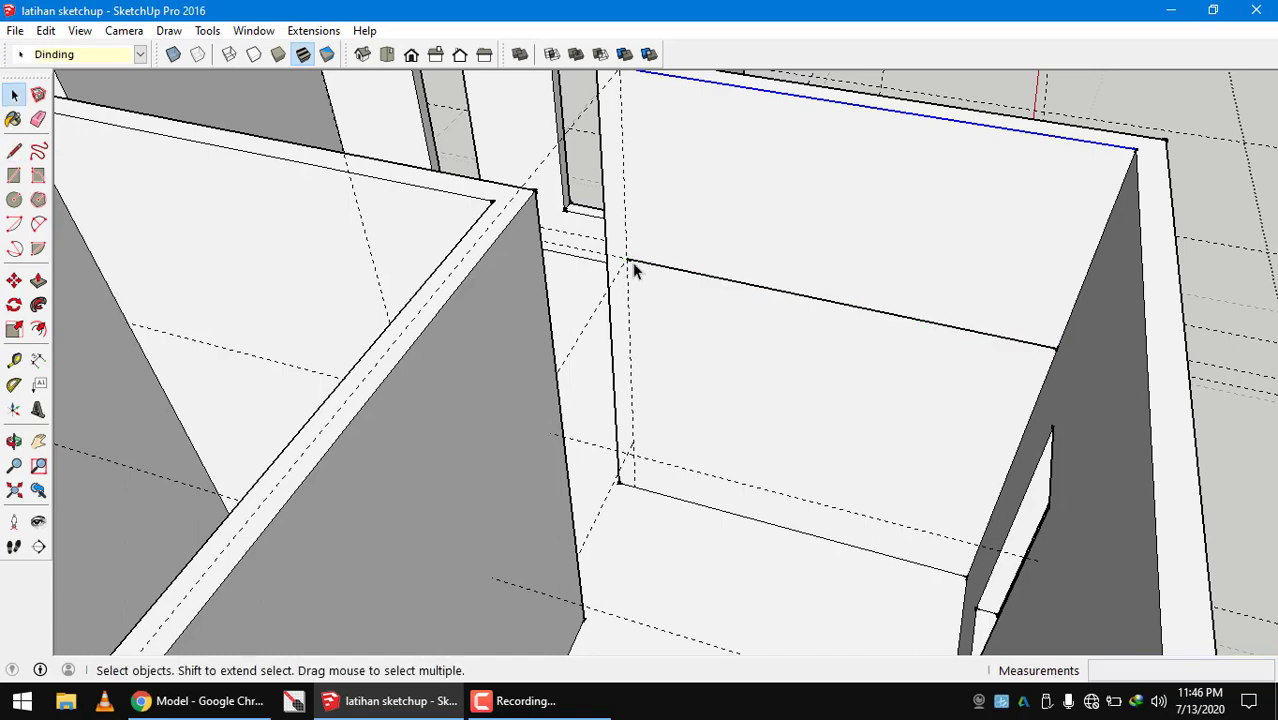
Place a vertical guide through the midpoint of the 285 cm line on the inside of the terrace wall
key("t")
left_click(624, 199)
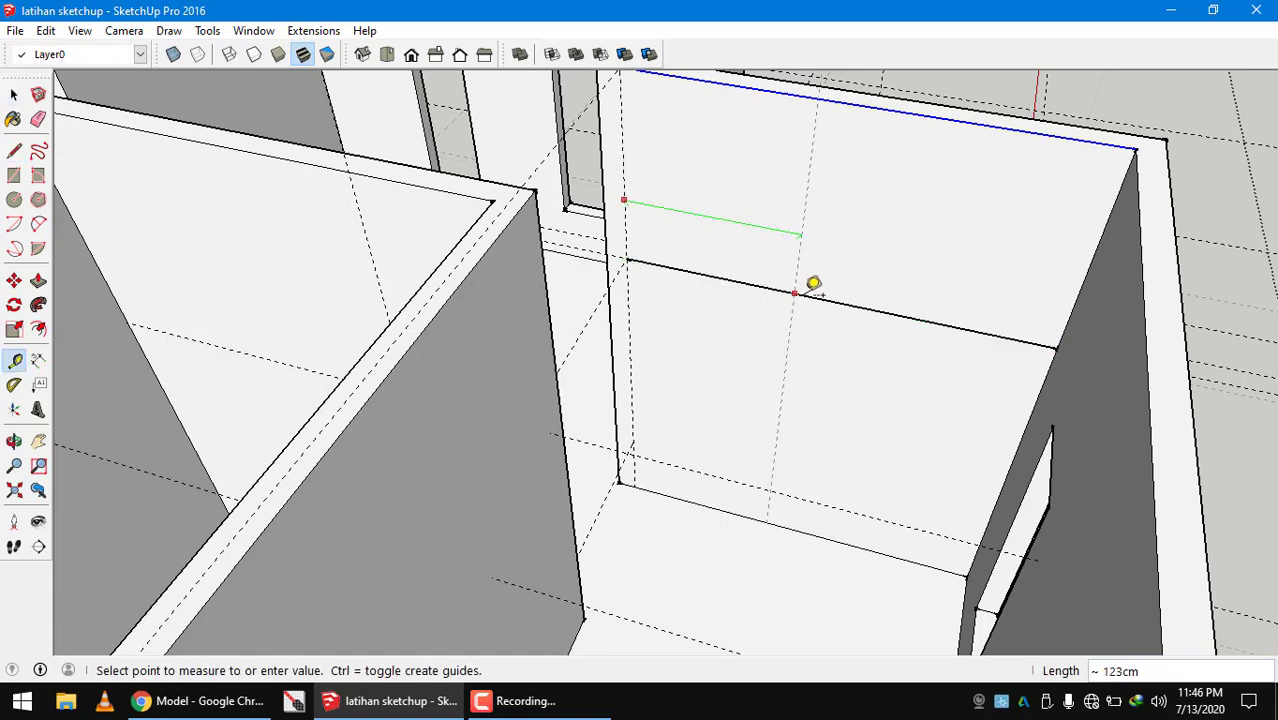
left_click(839, 289)
scroll(776, 294, "down", 5)
middle_click_drag(776, 294, 585, 356)
scroll(585, 356, "down", 3)
middle_click_drag(410, 372, 342, 297)
scroll(456, 337, "up", 5)
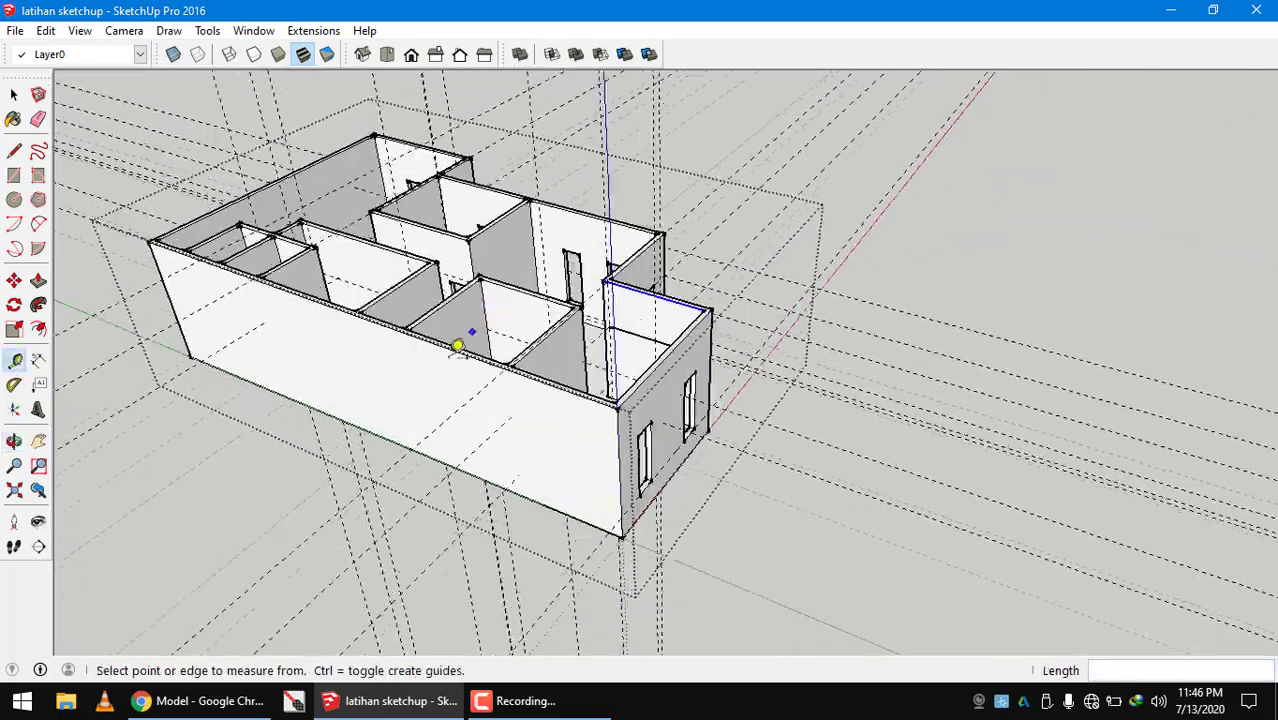
key("space")
Try to offset a vertical guide from the middle guide toward the room's front corner
middle_click_drag(431, 398, 608, 351)
scroll(807, 302, "up", 6)
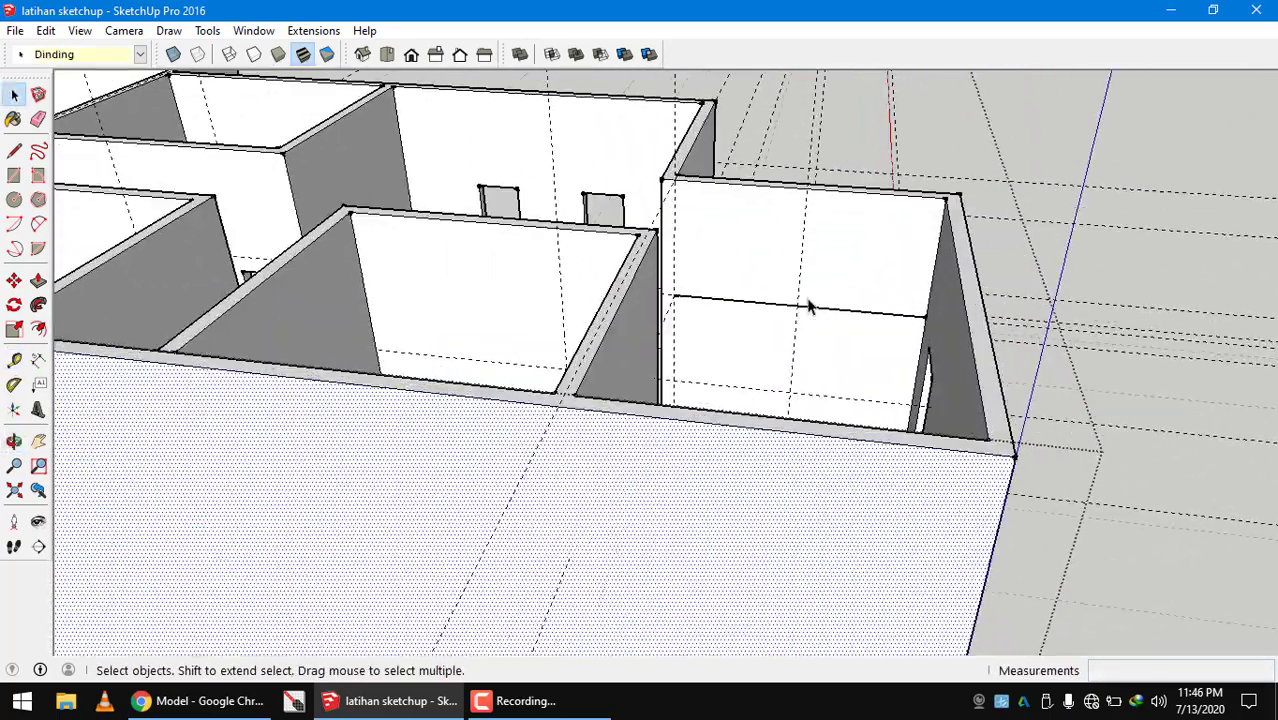
middle_click_drag(787, 366, 780, 371)
scroll(787, 403, "up", 3)
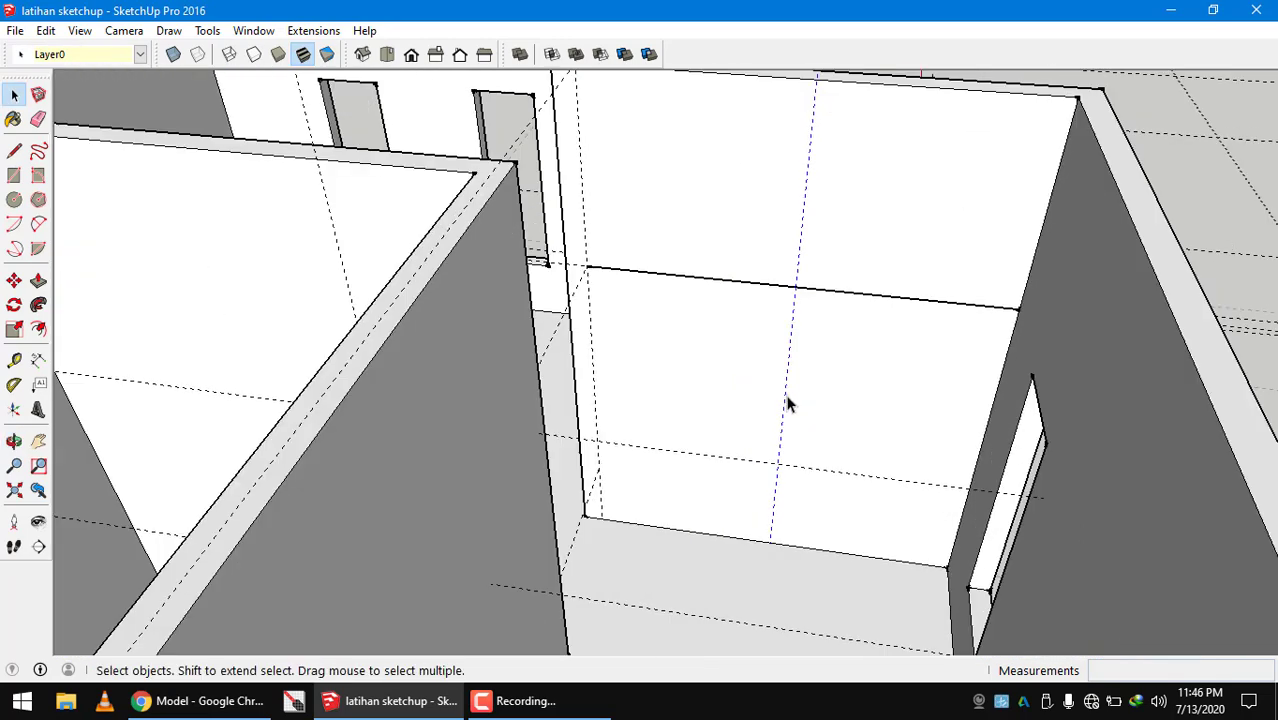
key("t")
left_click(789, 352)
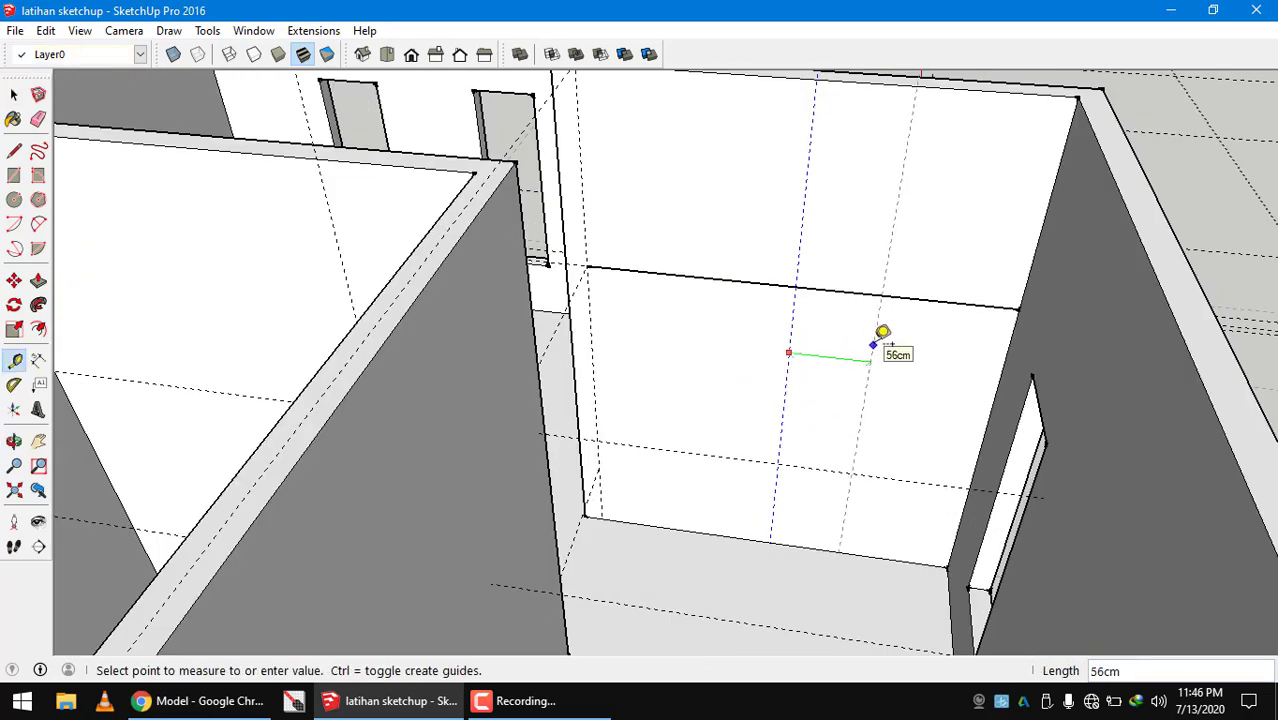
key("Return")
middle_click_drag(856, 351, 859, 397)
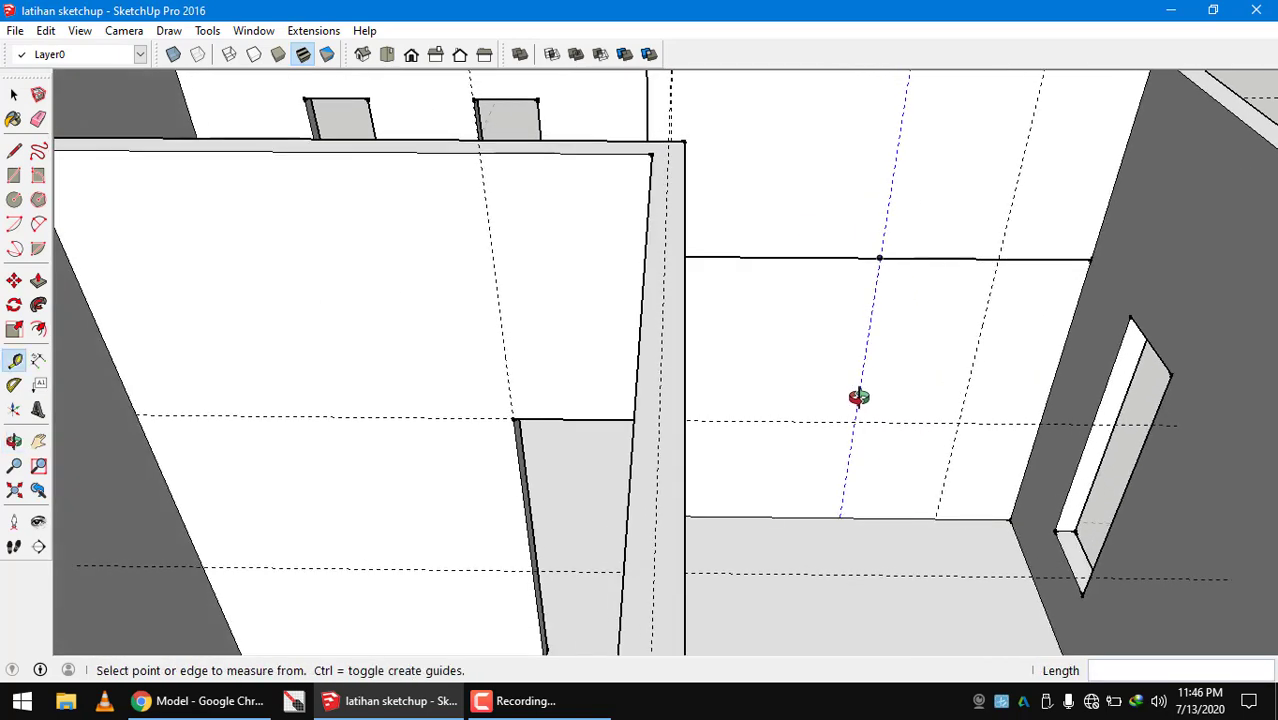
left_click(869, 331)
key("Escape")
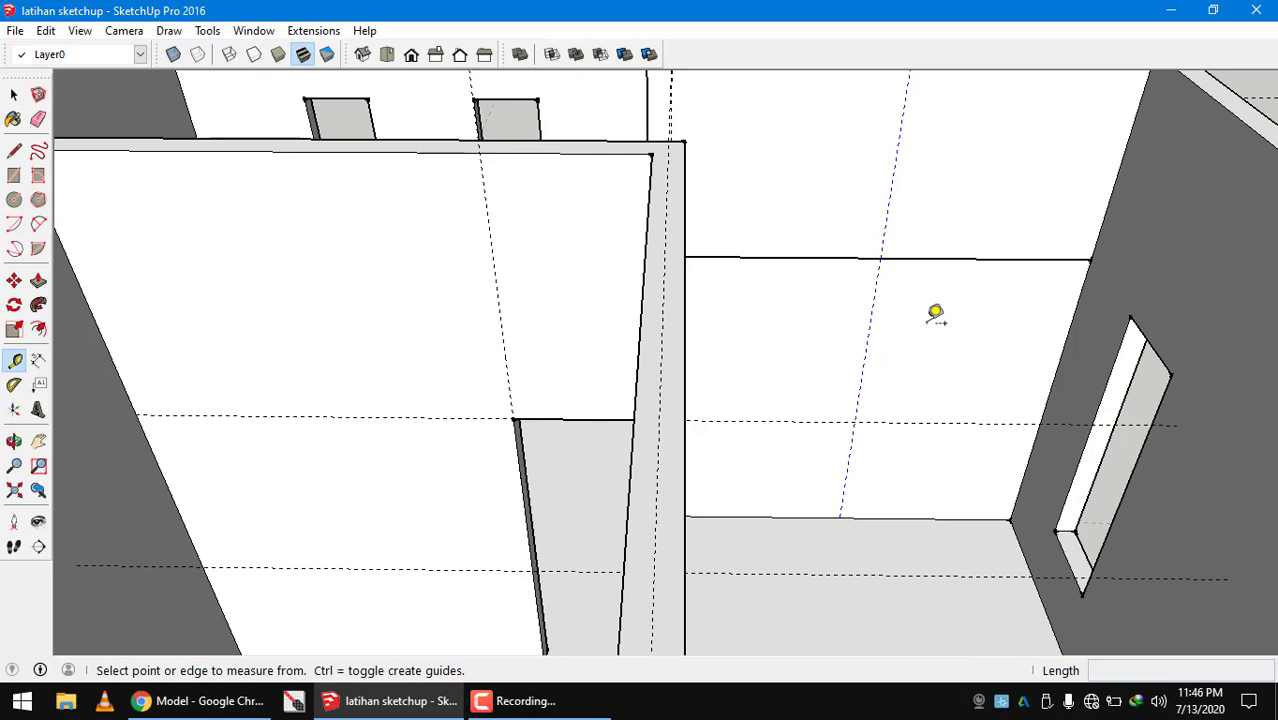
Offset one vertical guide to each side of the middle guide at equal distances to mark the door width
left_click(872, 306)
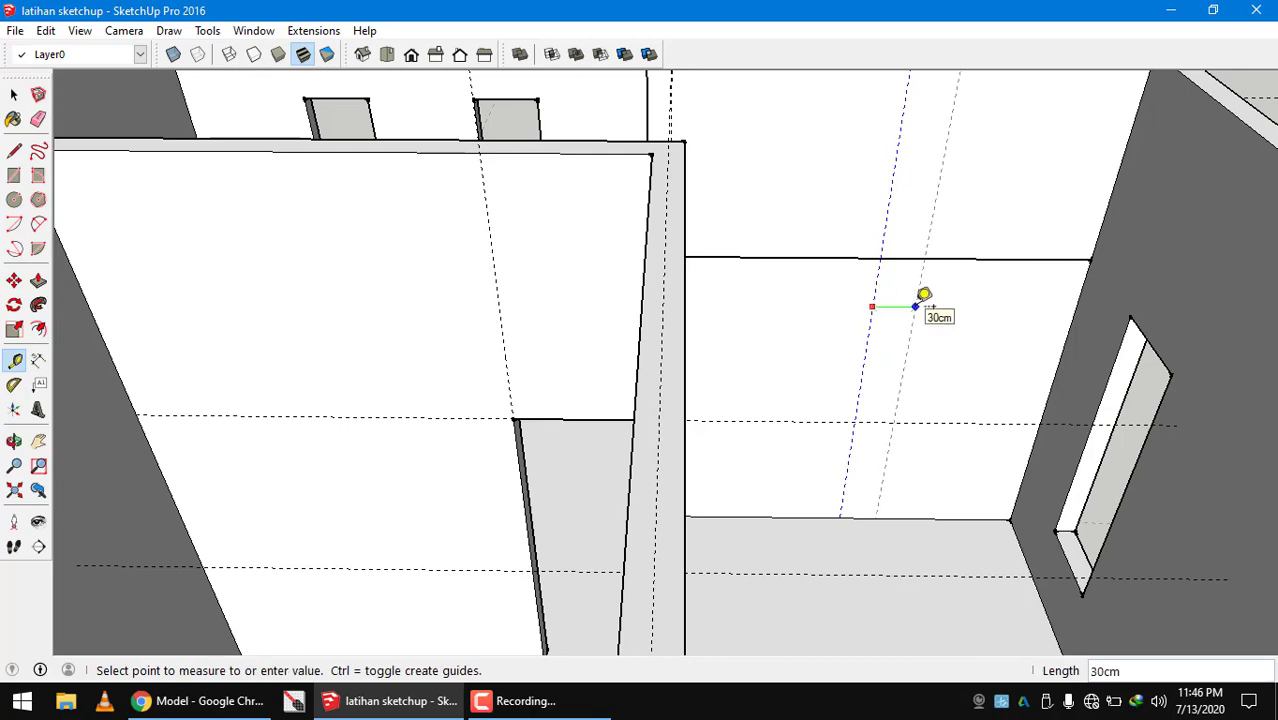
key("Return")
middle_click_drag(907, 302, 822, 331)
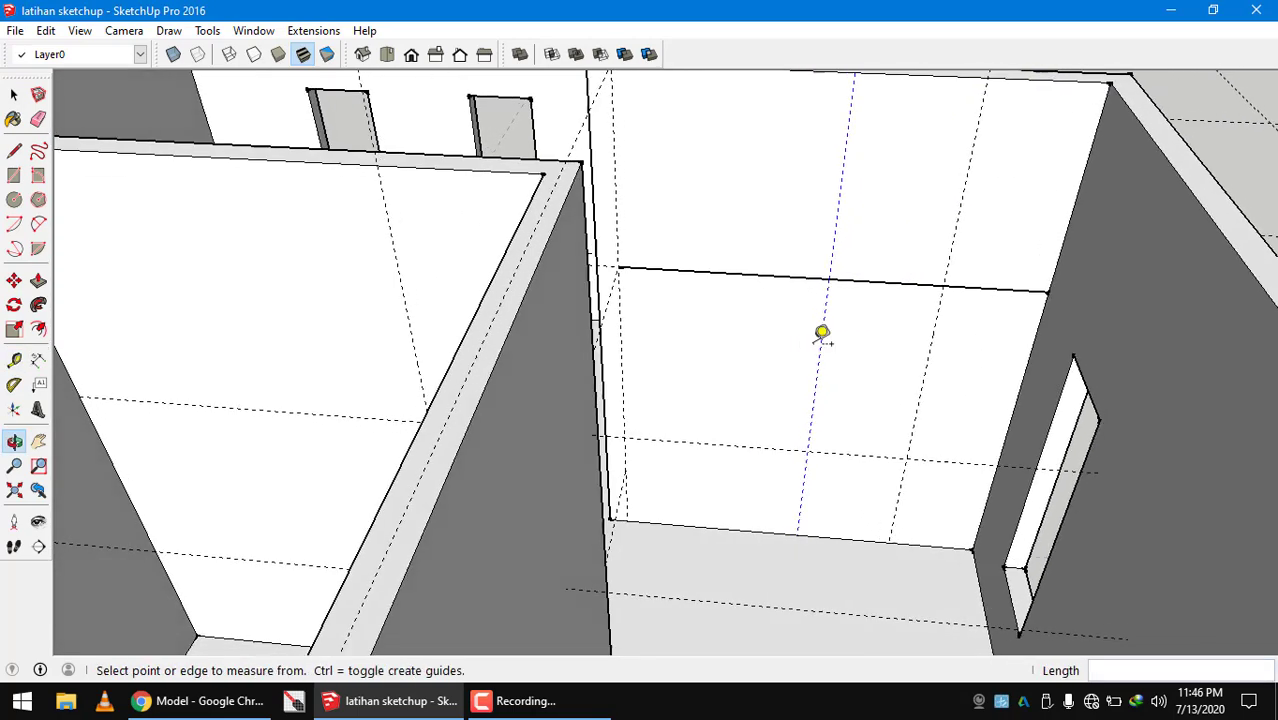
left_click(817, 333)
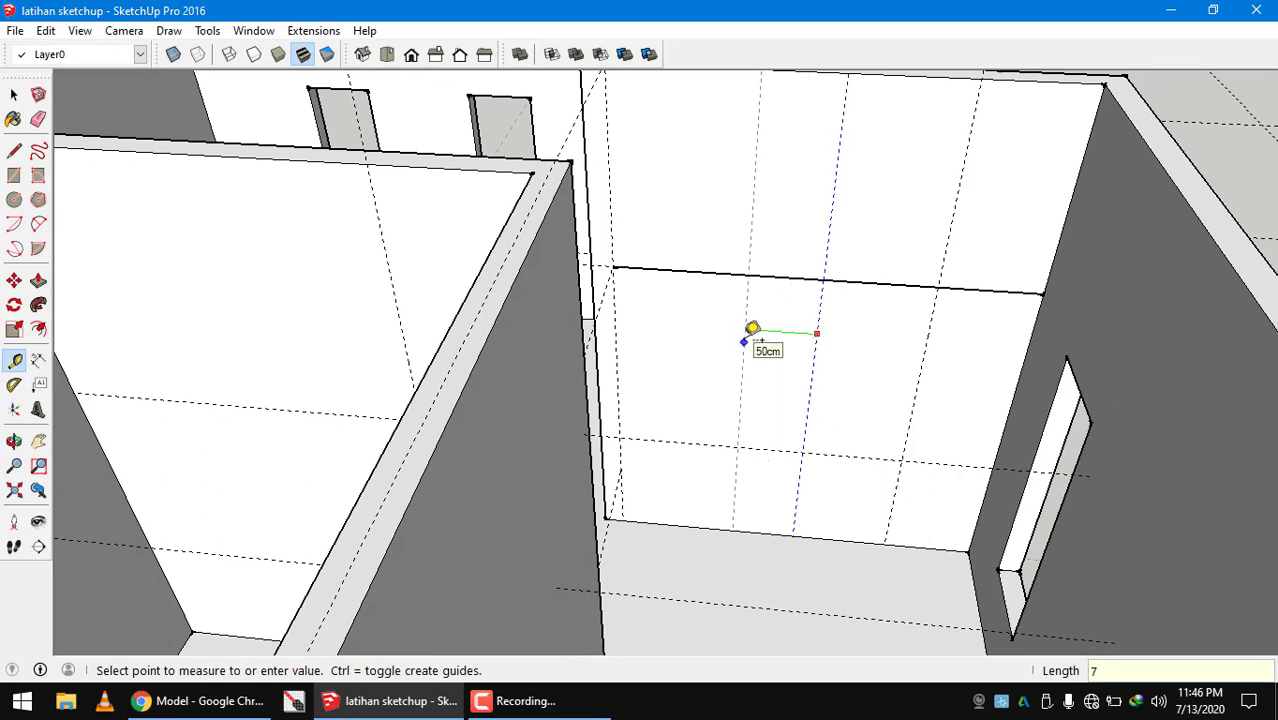
middle_click_drag(750, 331, 912, 241)
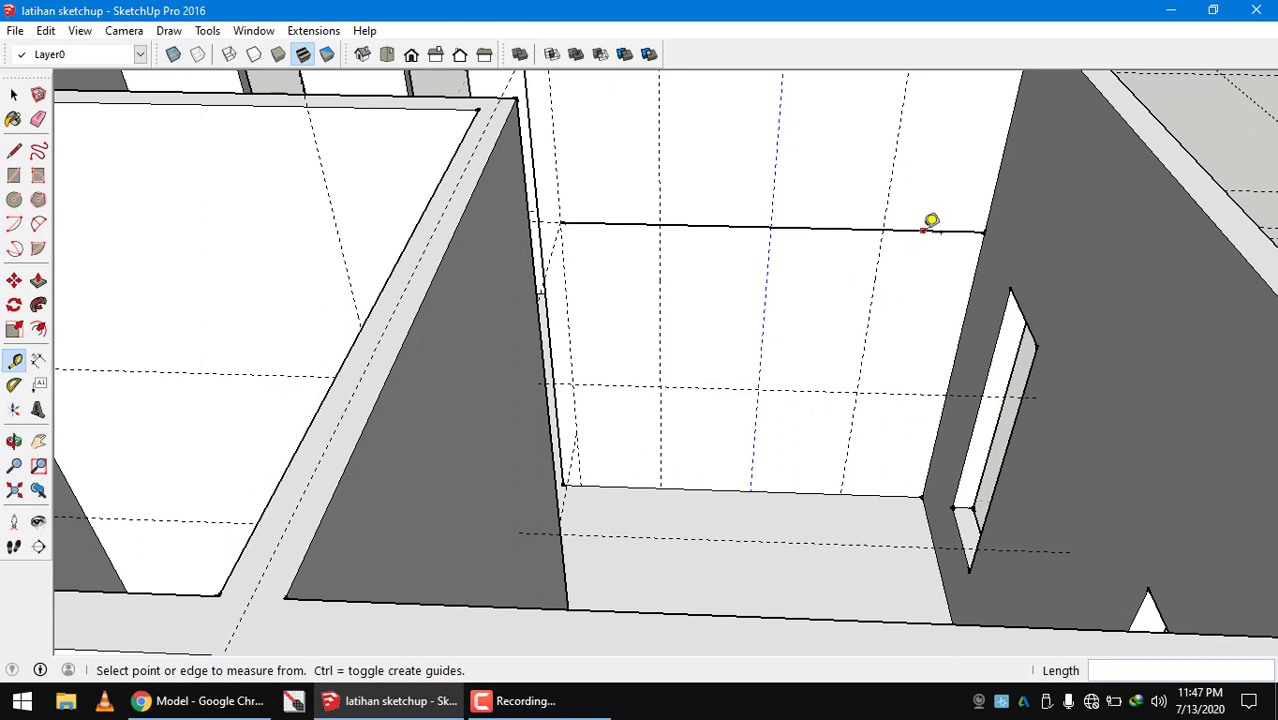
Place a guide 190 cm below the 285 cm line and draw the stepped opening outline from its inner end to the floor at the door guide
left_click(922, 231)
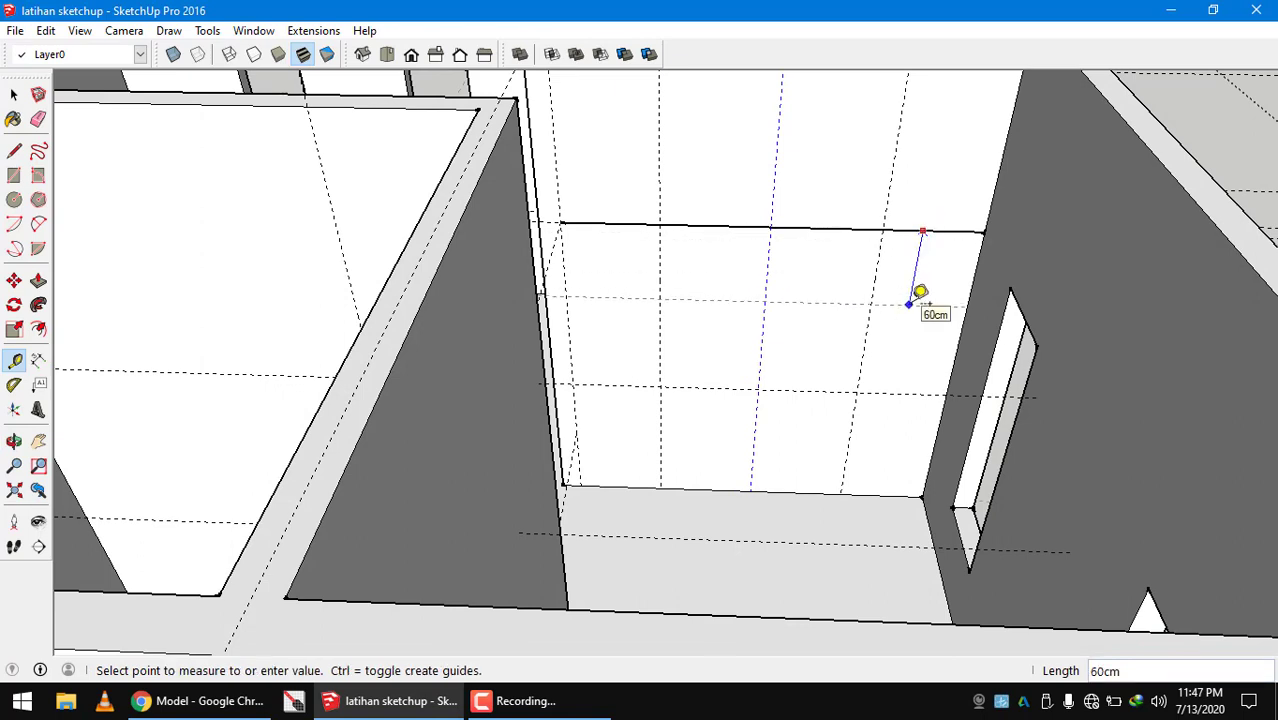
left_click(953, 506)
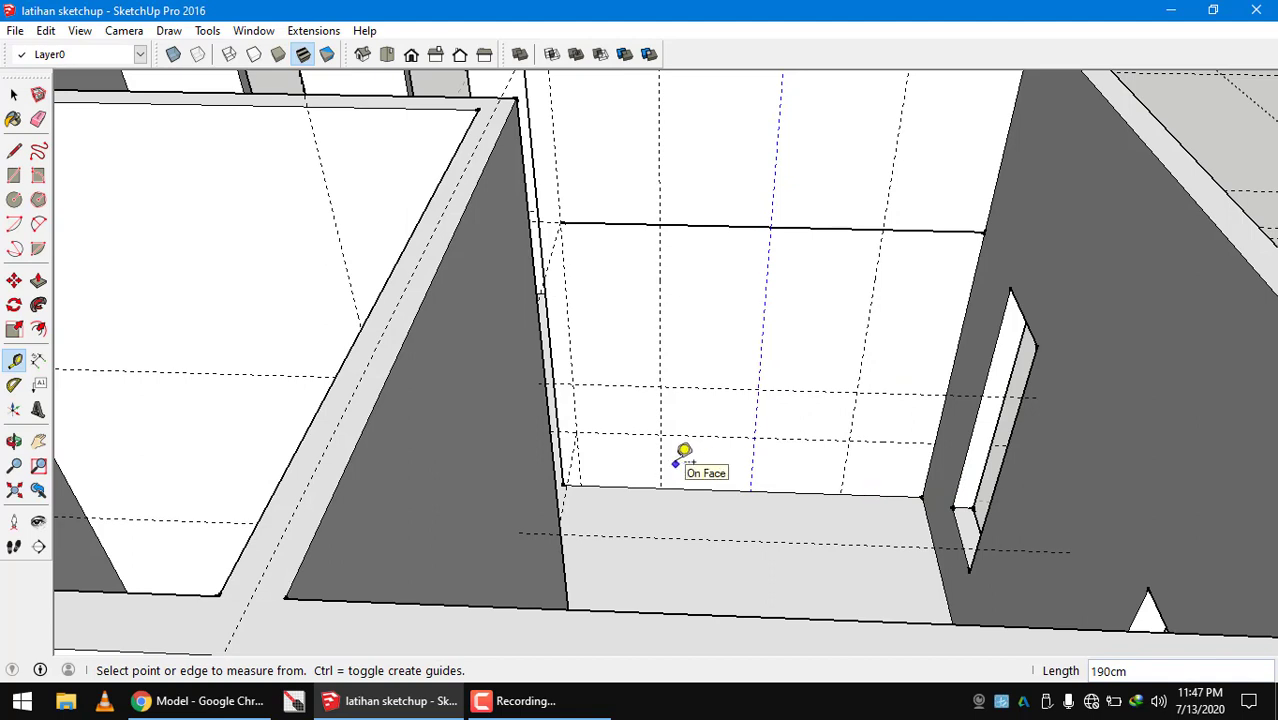
key("l")
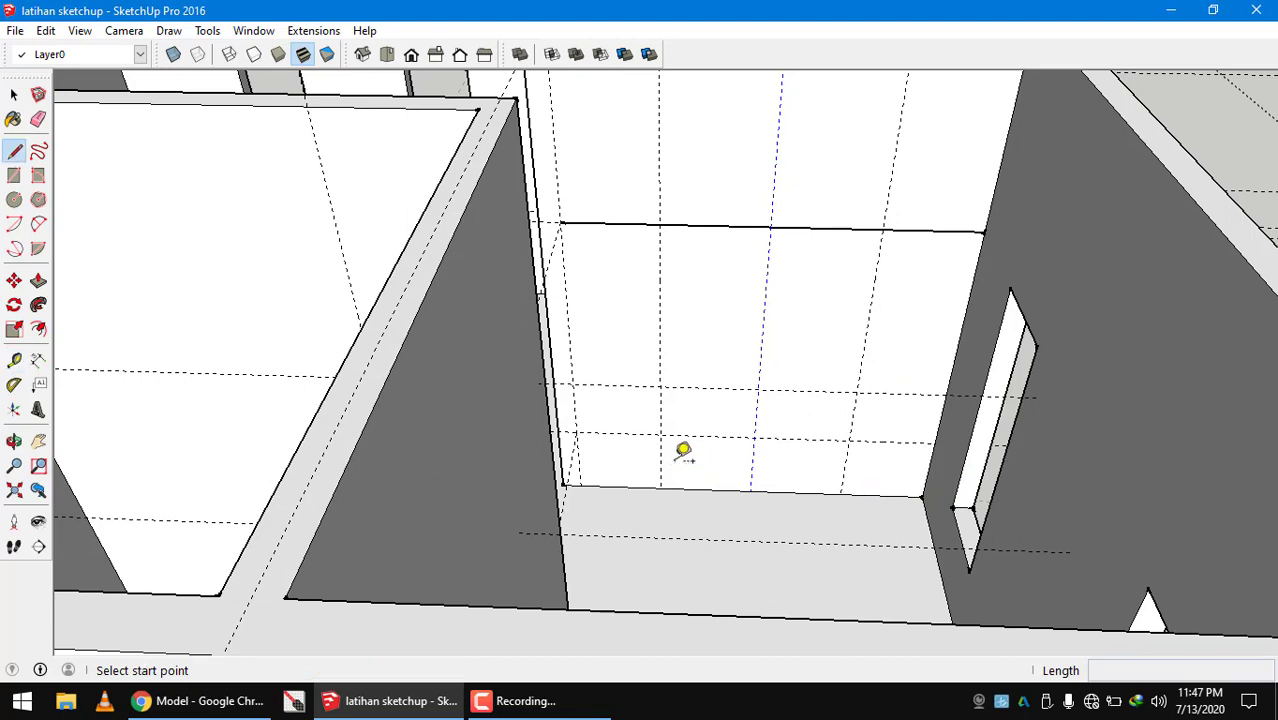
left_click(561, 222)
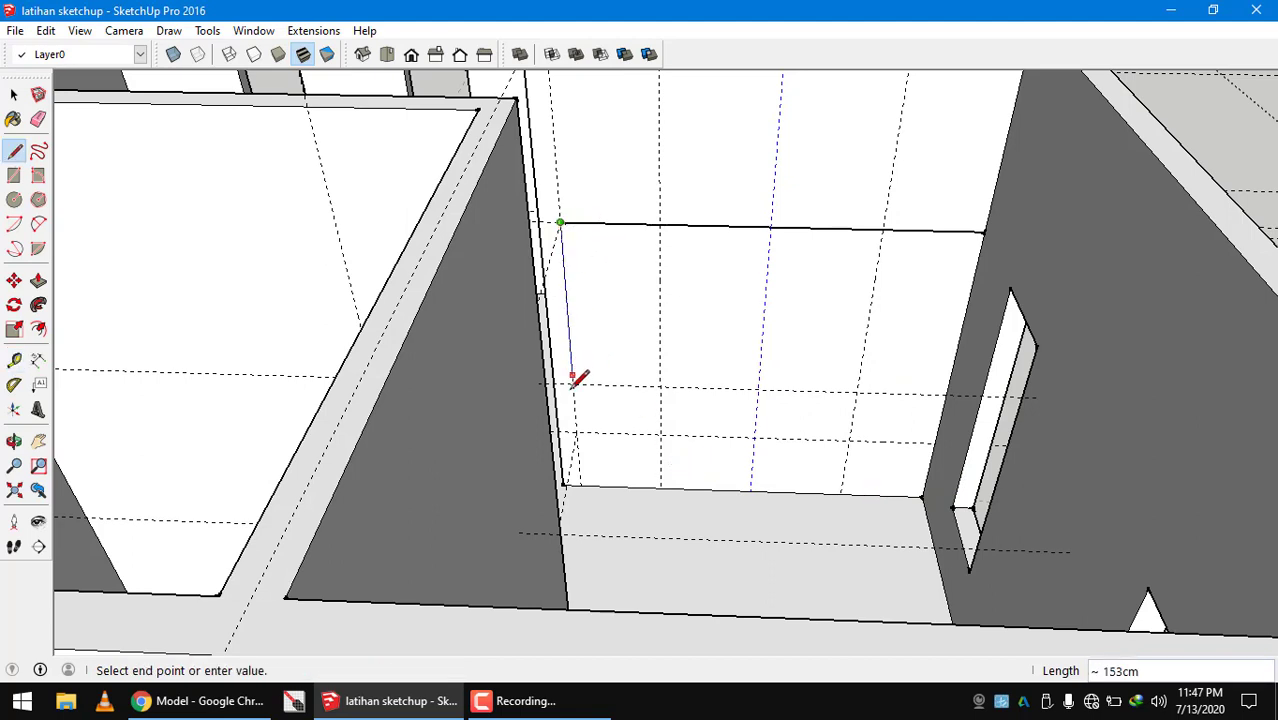
left_click(576, 432)
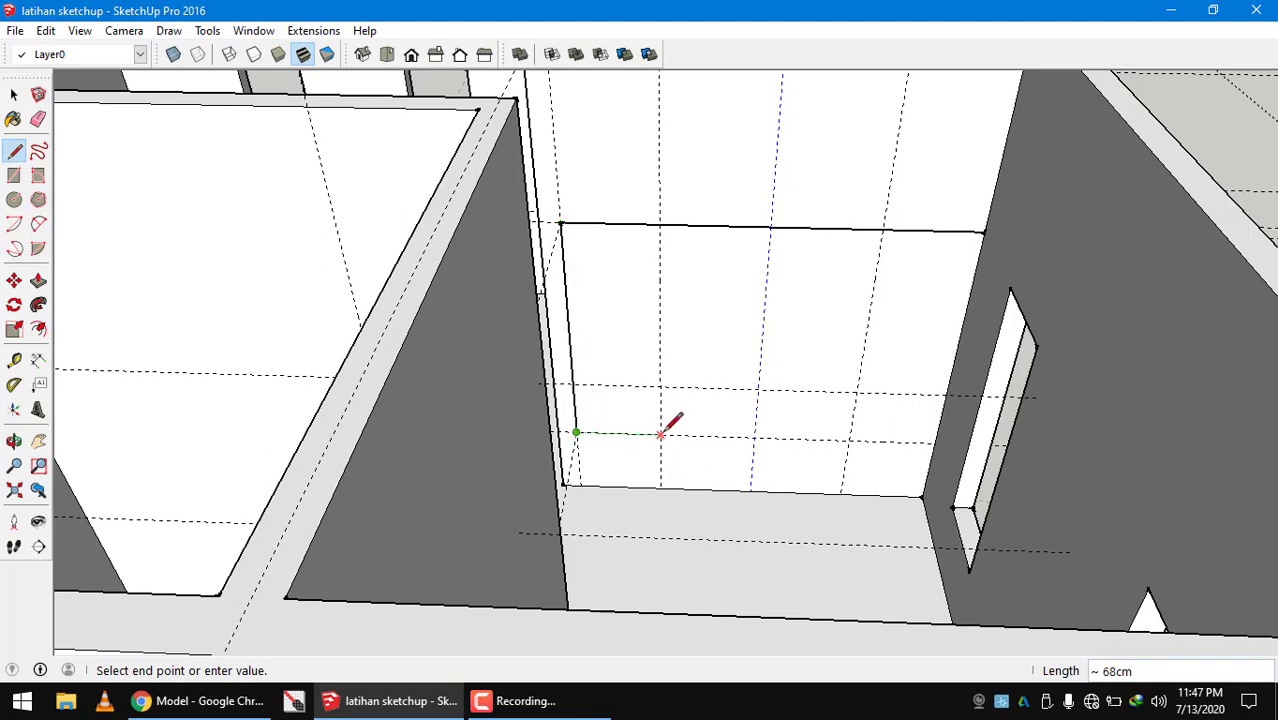
left_click(660, 488)
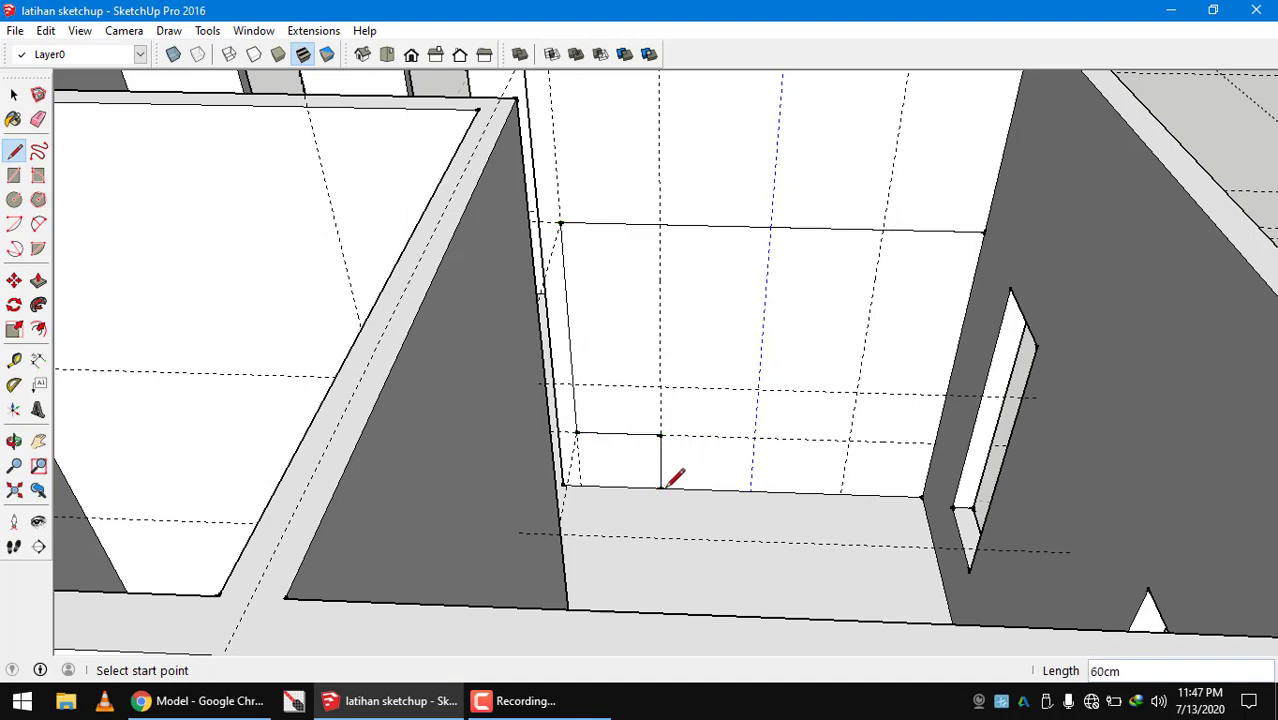
key("space")
Draw the matching low-wall outline on the other side, from the front corner along the lower guide to the door guide and down to the floor
key("l")
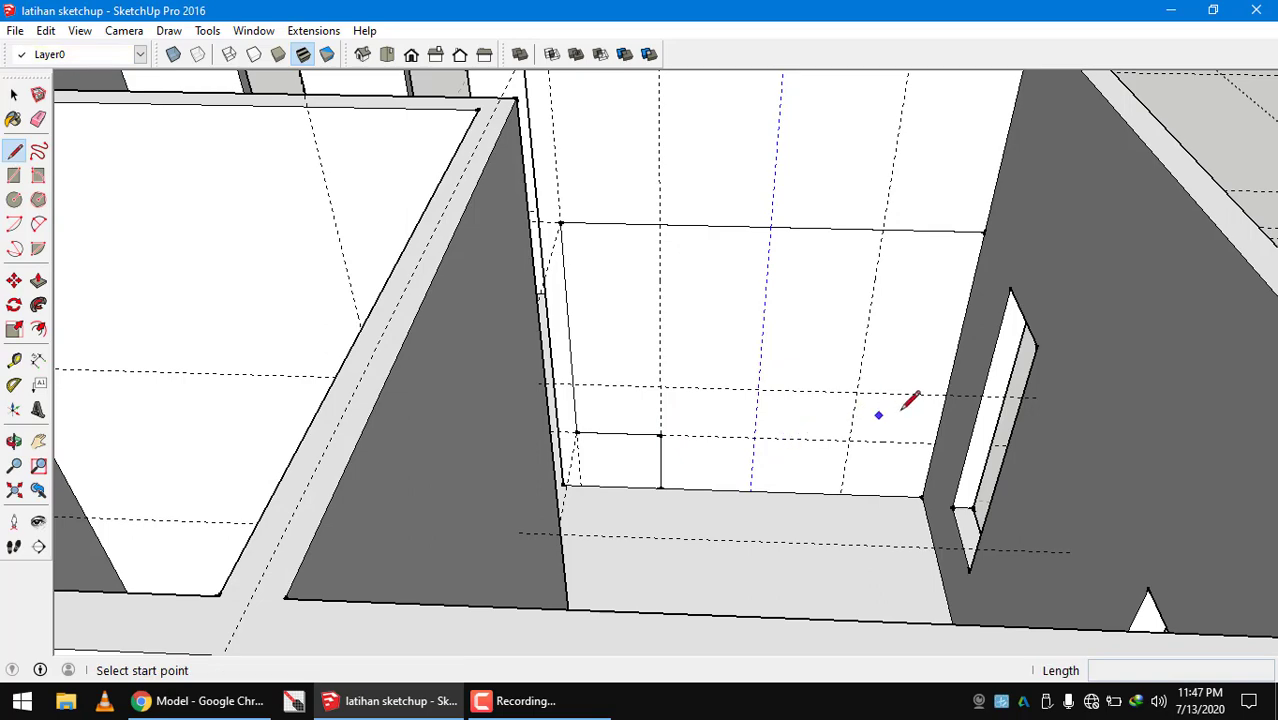
middle_click_drag(928, 403, 967, 418)
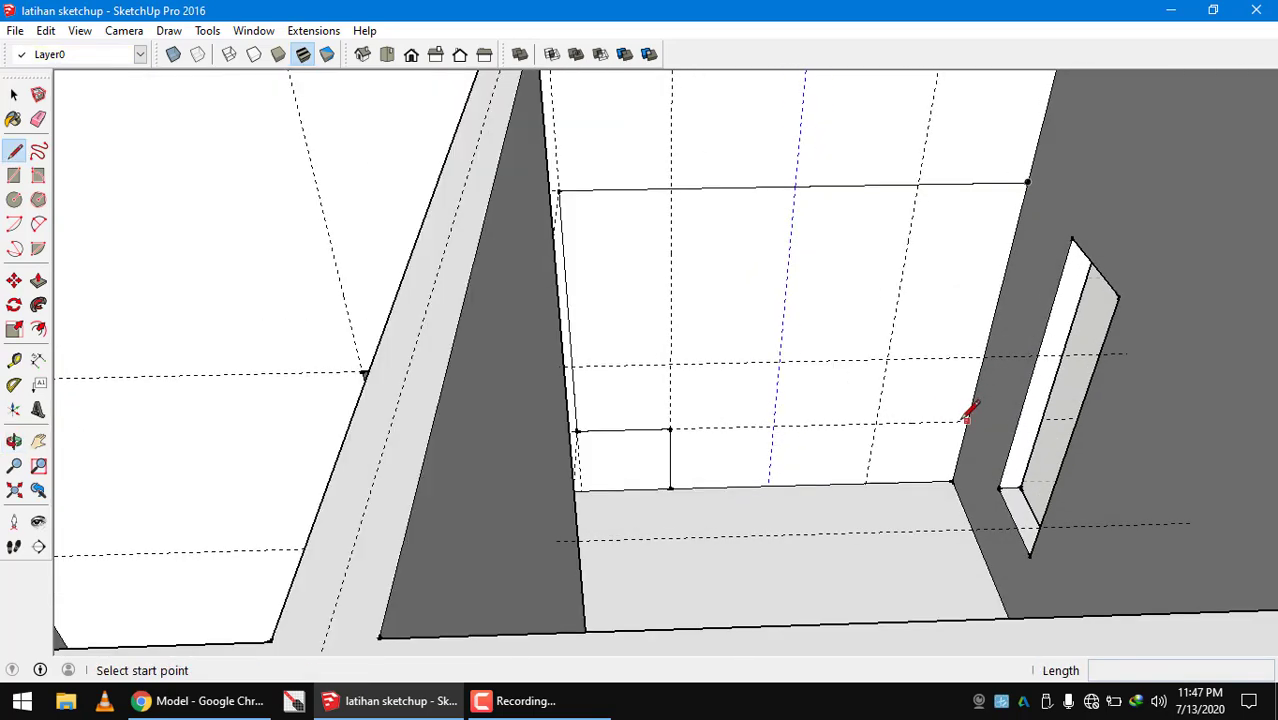
left_click(967, 420)
left_click(876, 424)
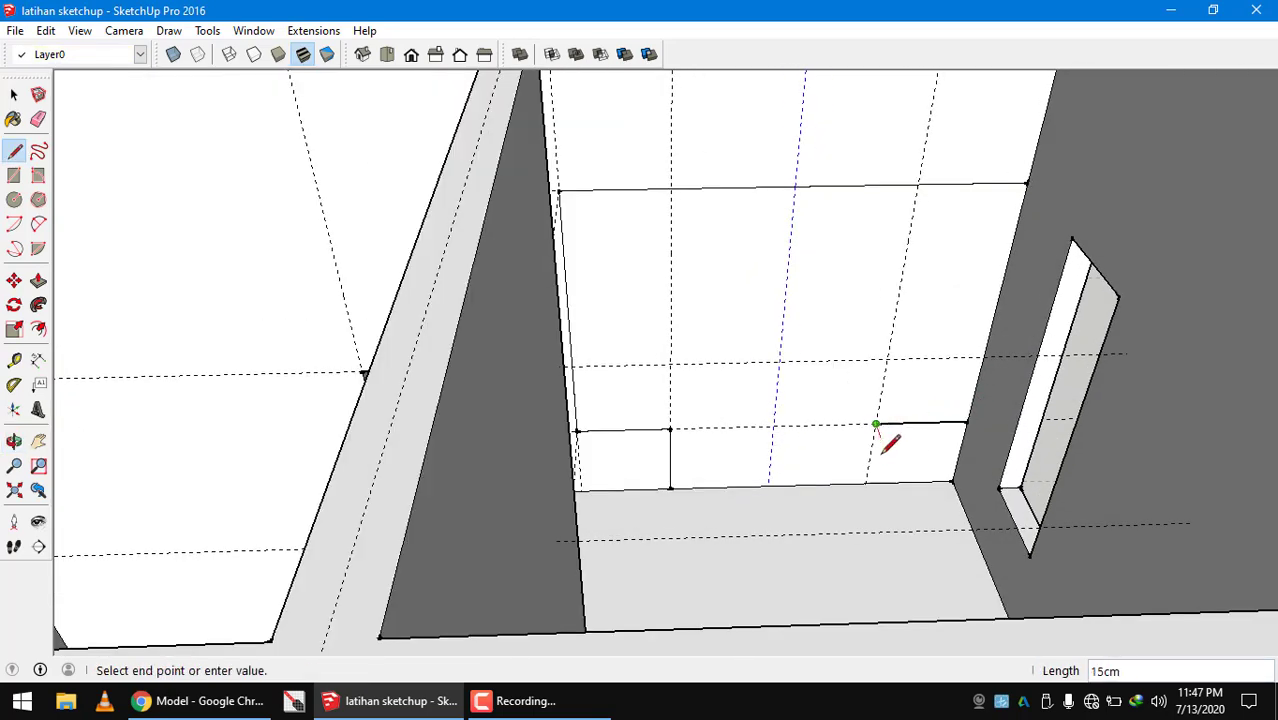
left_click(864, 482)
key("space")
Push the entrance opening face 15 cm through the terrace wall
middle_click_drag(825, 439, 730, 479)
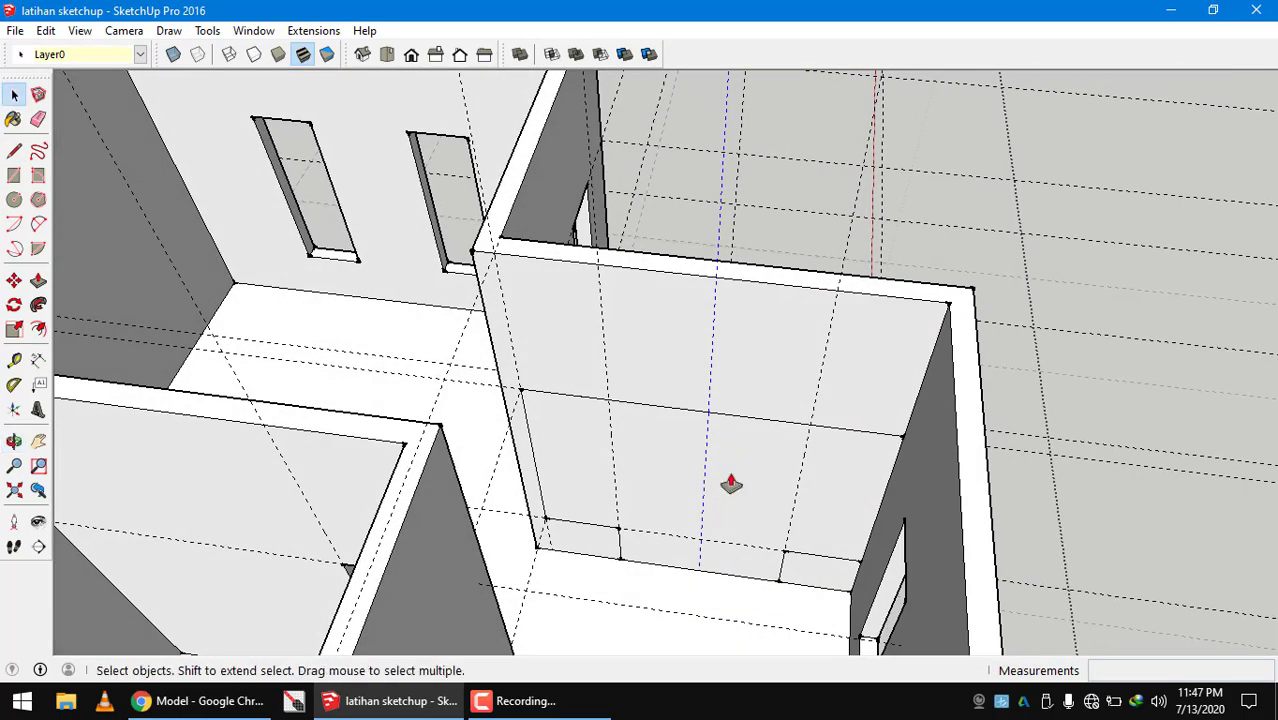
key("p")
scroll(732, 481, "up", 2)
left_click_drag(732, 481, 806, 213)
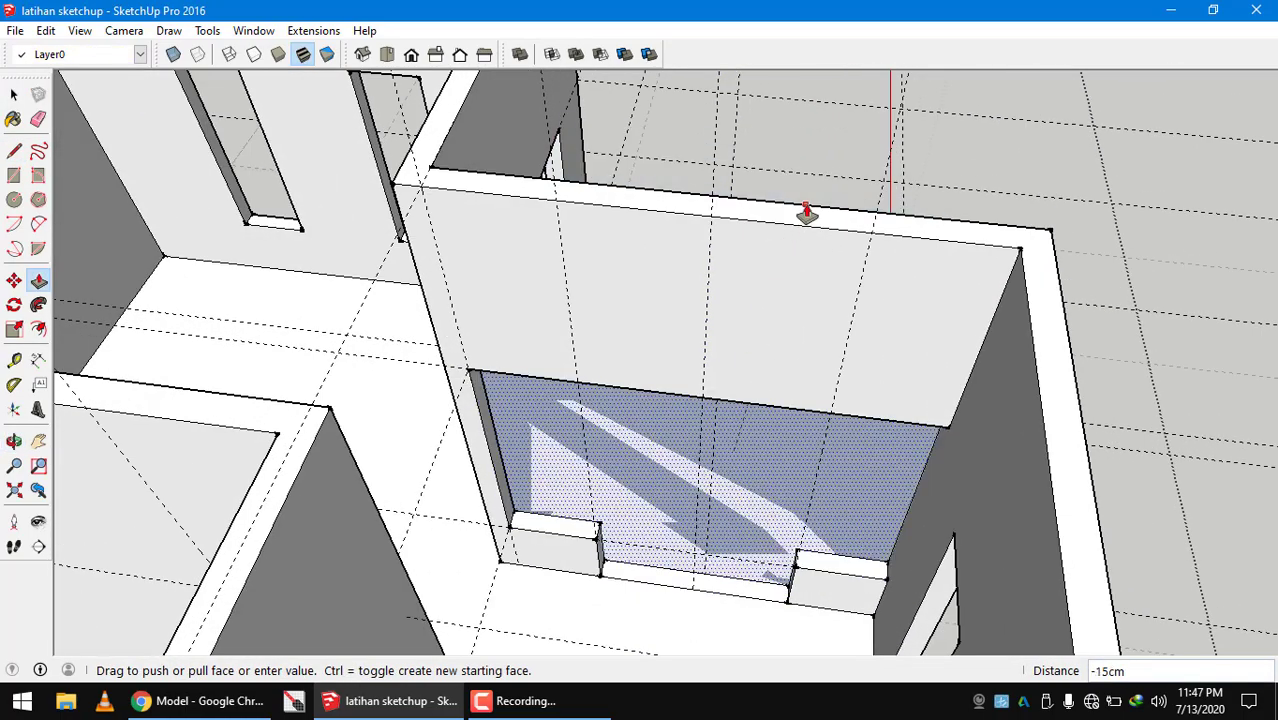
left_click(806, 213)
Examine the new entrance opening from the terrace and the long exterior side wall of the house
scroll(785, 320, "down", 3)
middle_click_drag(780, 322, 265, 368)
middle_click_drag(520, 345, 262, 319)
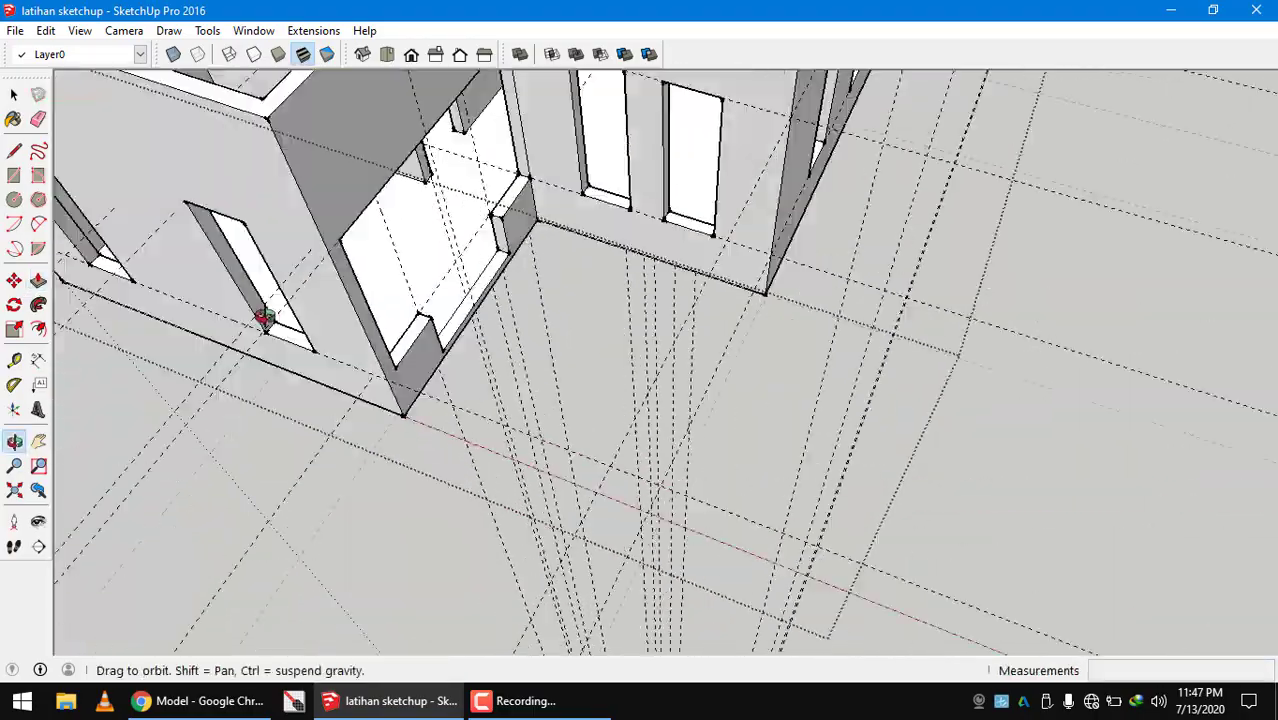
scroll(449, 294, "down", 3)
middle_click_drag(450, 292, 400, 452)
key("space")
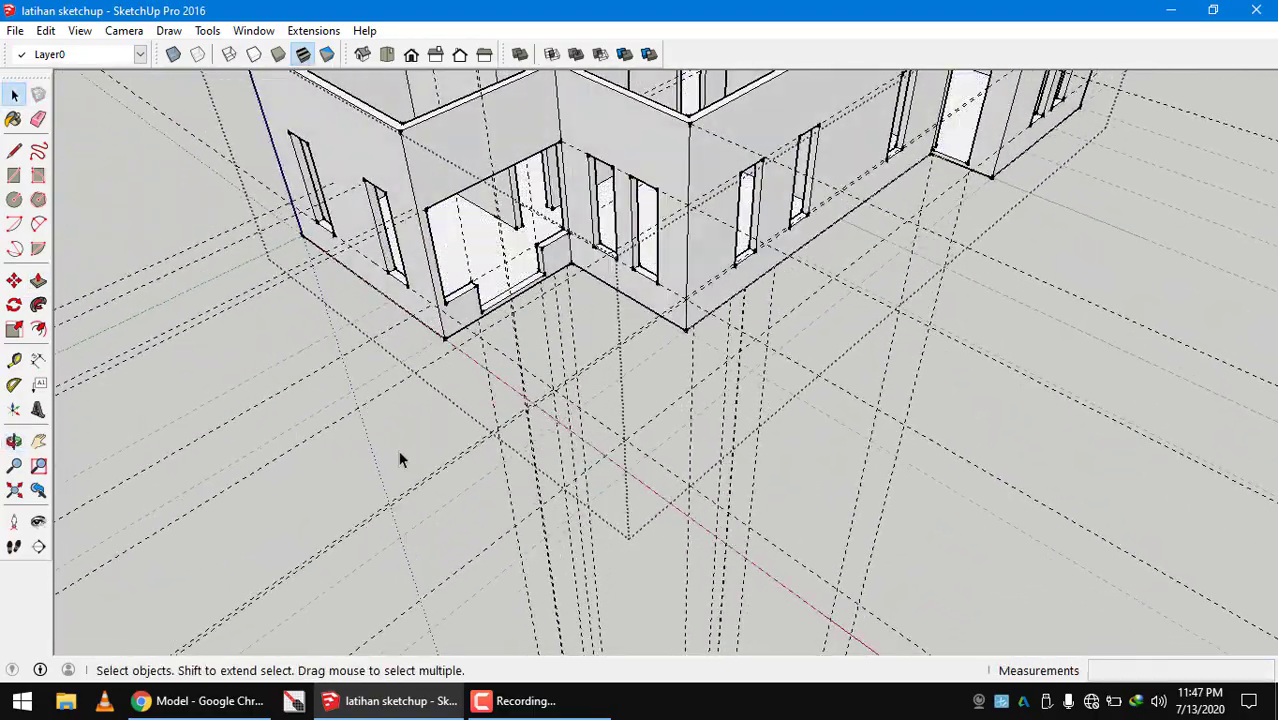
mouse_move(528, 340)
middle_mouse_down()
mouse_move(571, 237)
mouse_move(411, 407)
mouse_move(408, 354)
mouse_move(864, 371)
mouse_move(1093, 414)
mouse_move(1107, 460)
mouse_move(950, 505)
mouse_move(700, 455)
mouse_move(541, 449)
middle_mouse_up()
scroll(646, 446, "up", 5)
middle_click_drag(680, 492, 490, 370)
Switch to the floor plan in Chrome and examine the window positions along the side wall at the front room and R.TIDUR 1
left_click(215, 700)
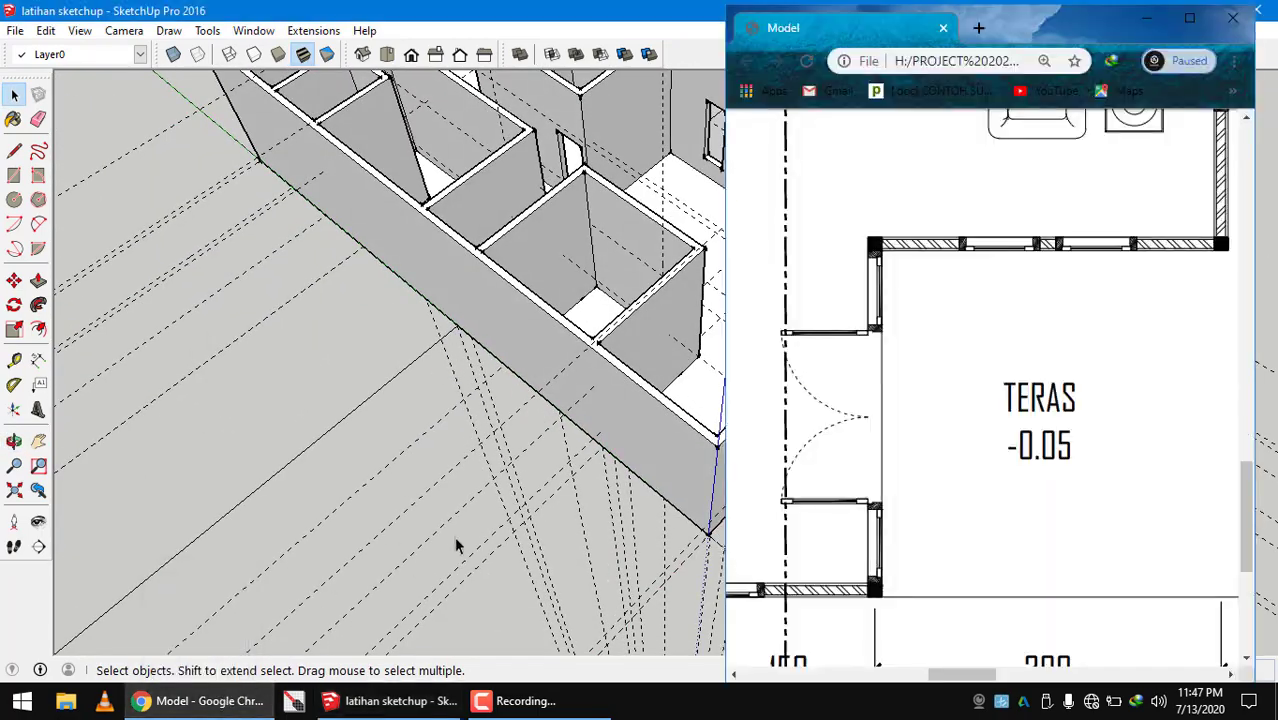
scroll(813, 474, "down", 3)
scroll(884, 436, "down", 5, "ctrl")
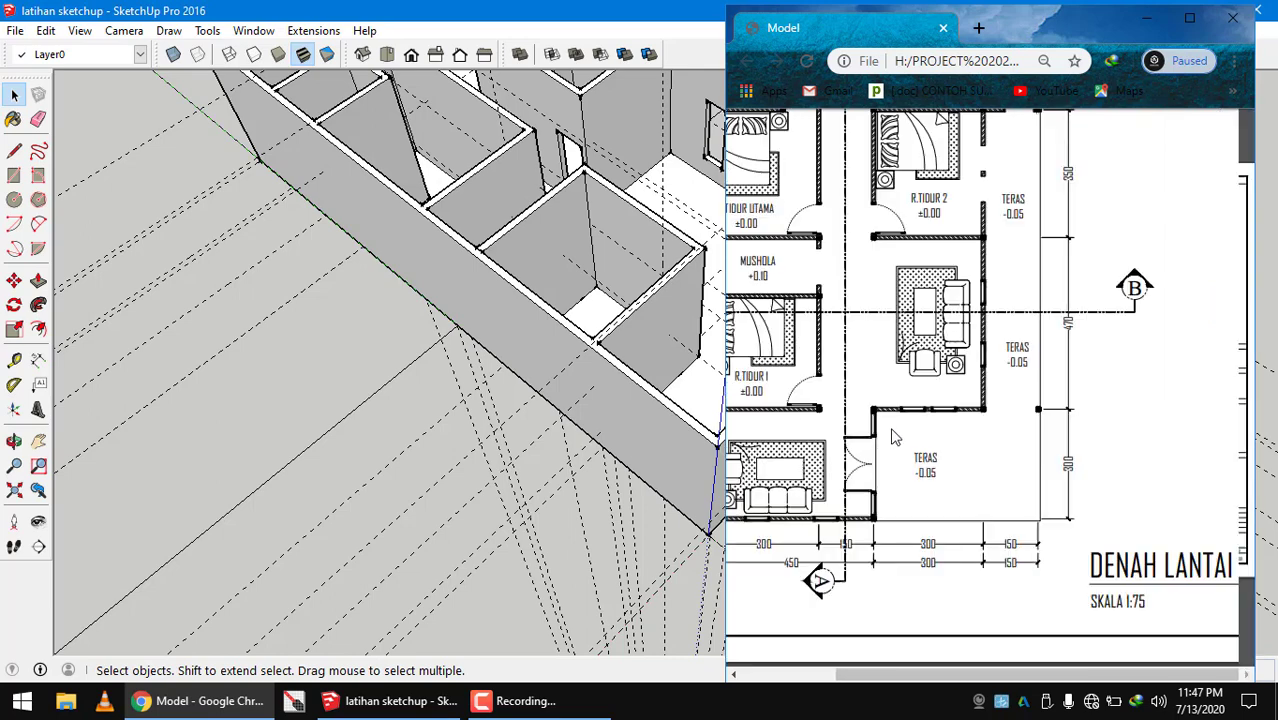
scroll(905, 620, "down", 4, "ctrl")
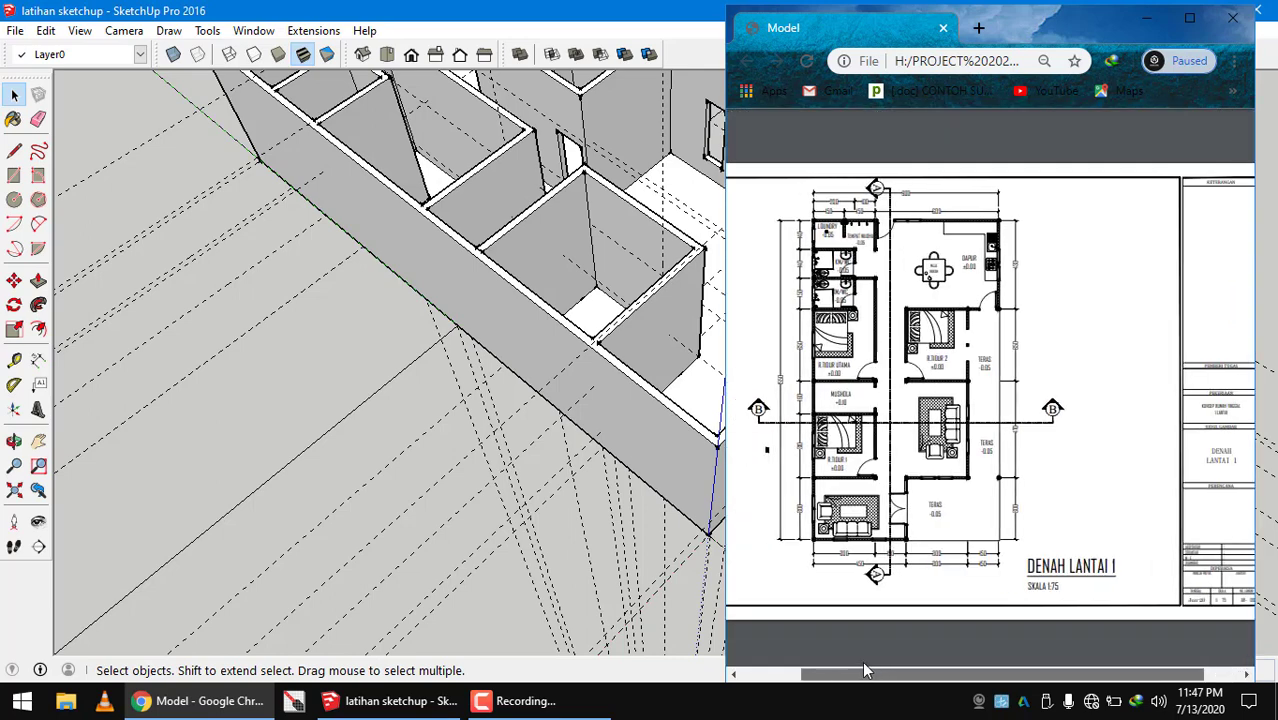
scroll(868, 480, "up", 7, "ctrl")
scroll(868, 484, "up", 4, "ctrl")
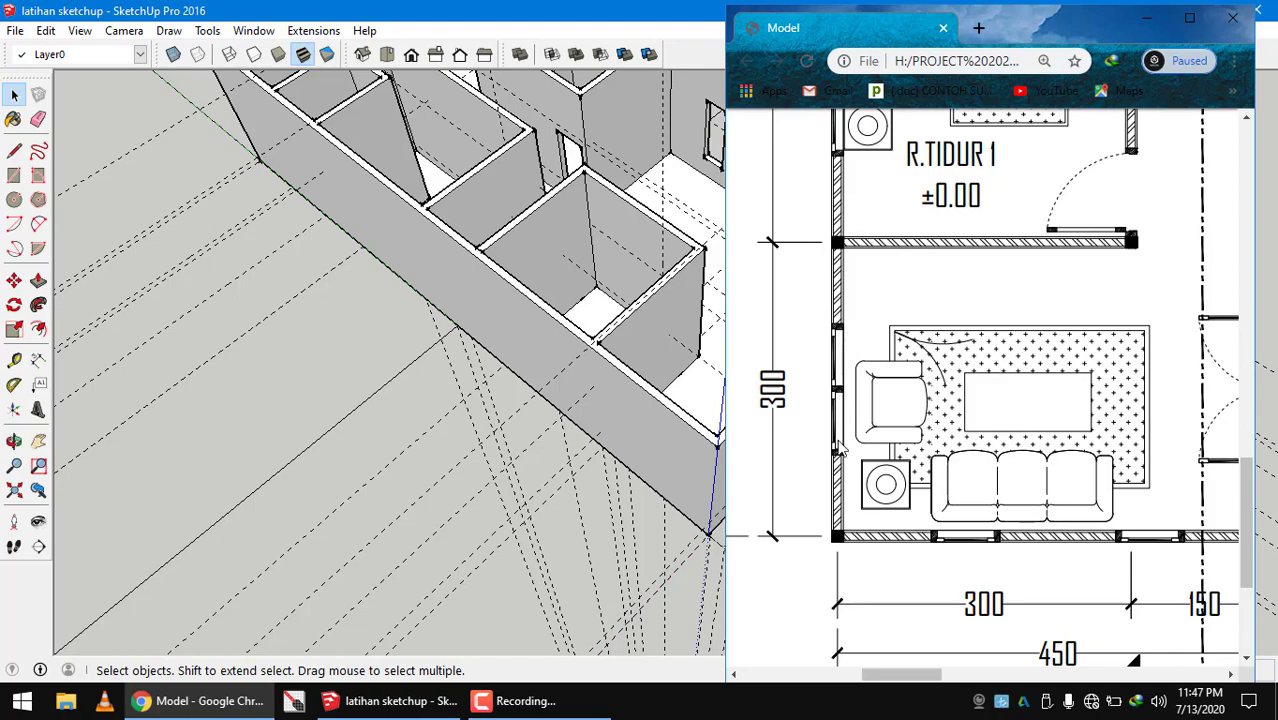
scroll(840, 449, "up", 3)
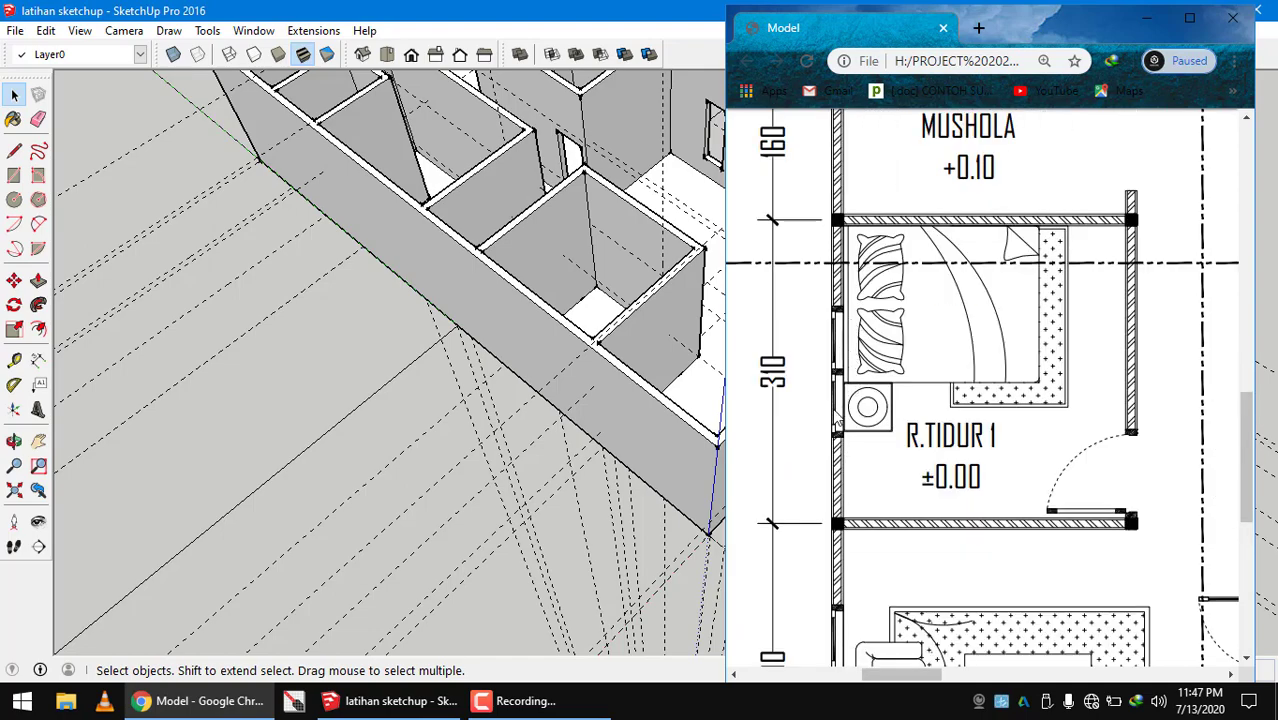
Offset a guide from the partition between the front room and R.TIDUR 1 to the middle of the front room's side wall
mouse_move(553, 492)
middle_mouse_down()
mouse_move(613, 451)
mouse_move(790, 380)
mouse_move(733, 312)
mouse_move(573, 311)
mouse_move(599, 297)
mouse_move(548, 211)
mouse_move(418, 231)
mouse_move(220, 311)
mouse_move(220, 245)
mouse_move(260, 205)
mouse_move(333, 259)
mouse_move(454, 262)
mouse_move(502, 314)
mouse_move(545, 408)
mouse_move(484, 415)
mouse_move(448, 359)
middle_mouse_up()
left_click(631, 418)
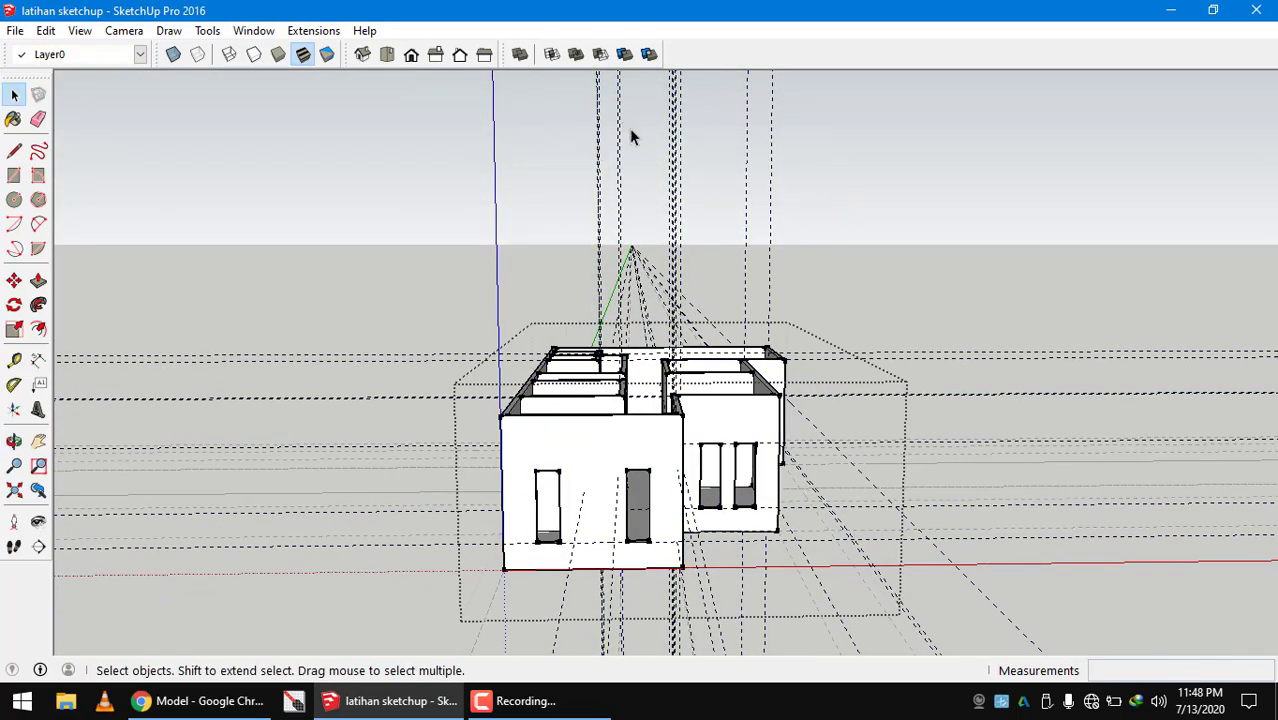
middle_click_drag(639, 168, 700, 135)
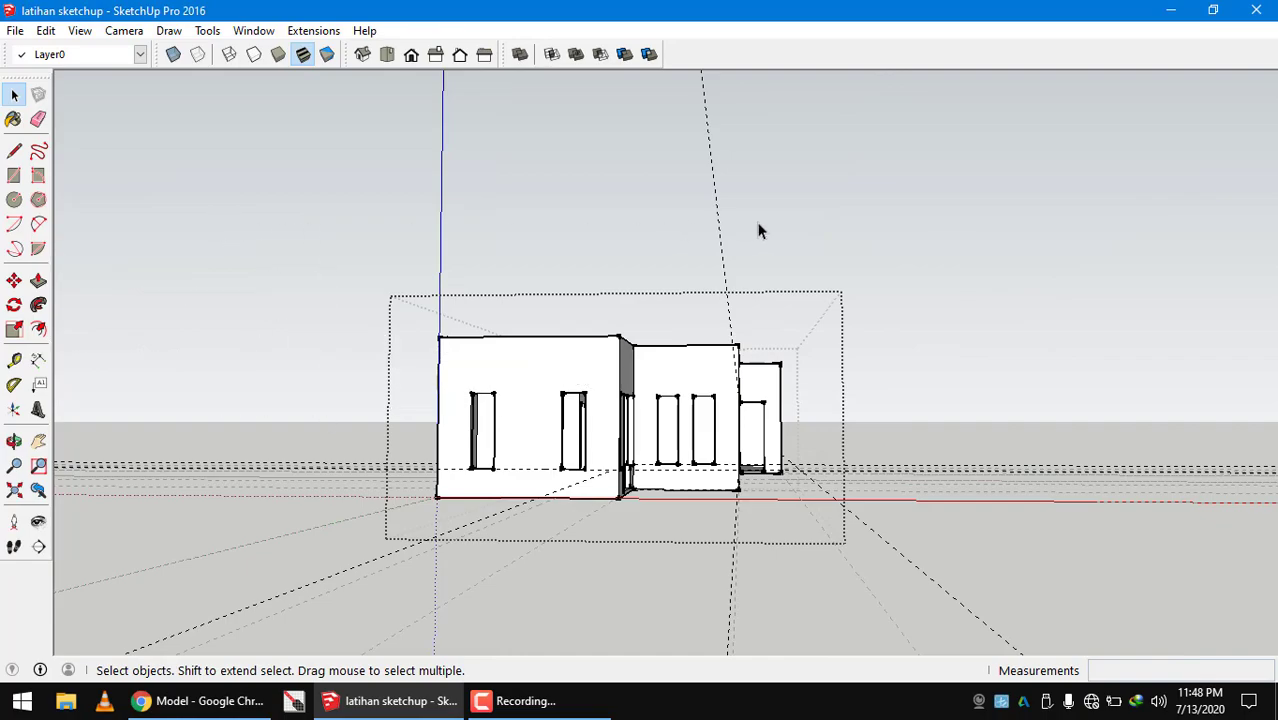
middle_click_drag(587, 128, 642, 402)
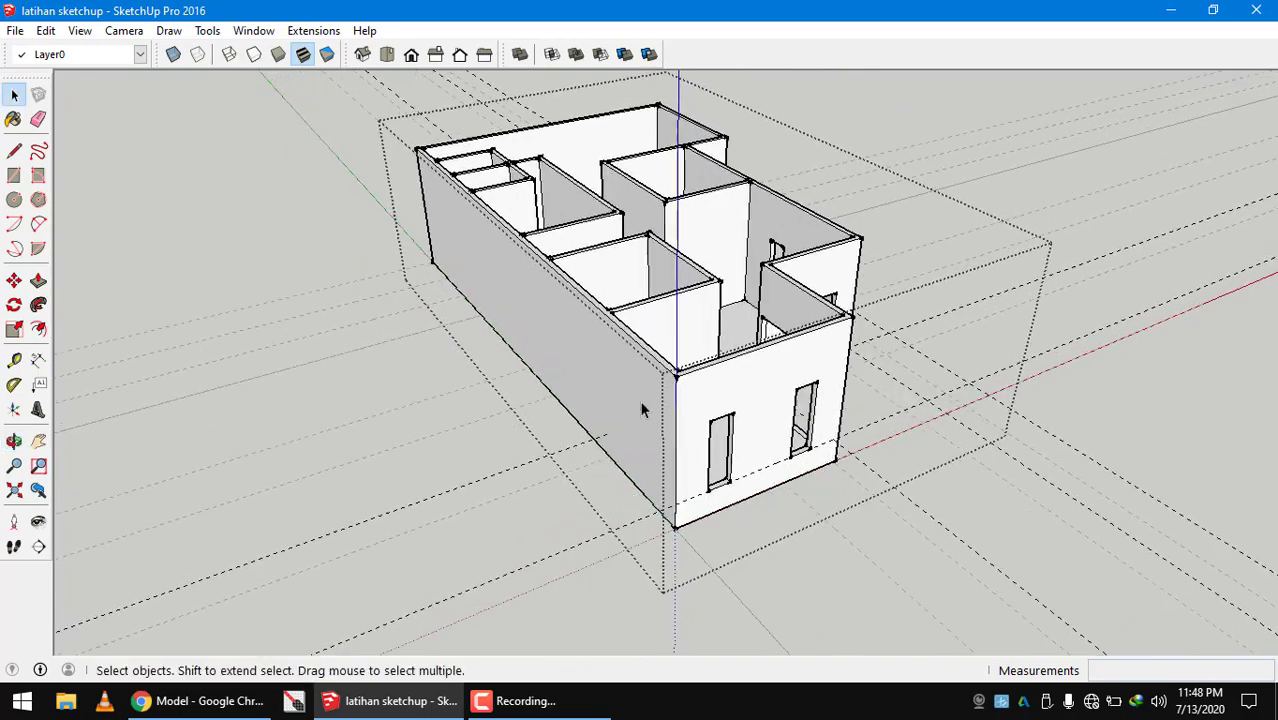
scroll(640, 403, "up", 2)
scroll(637, 404, "up", 3)
key("t")
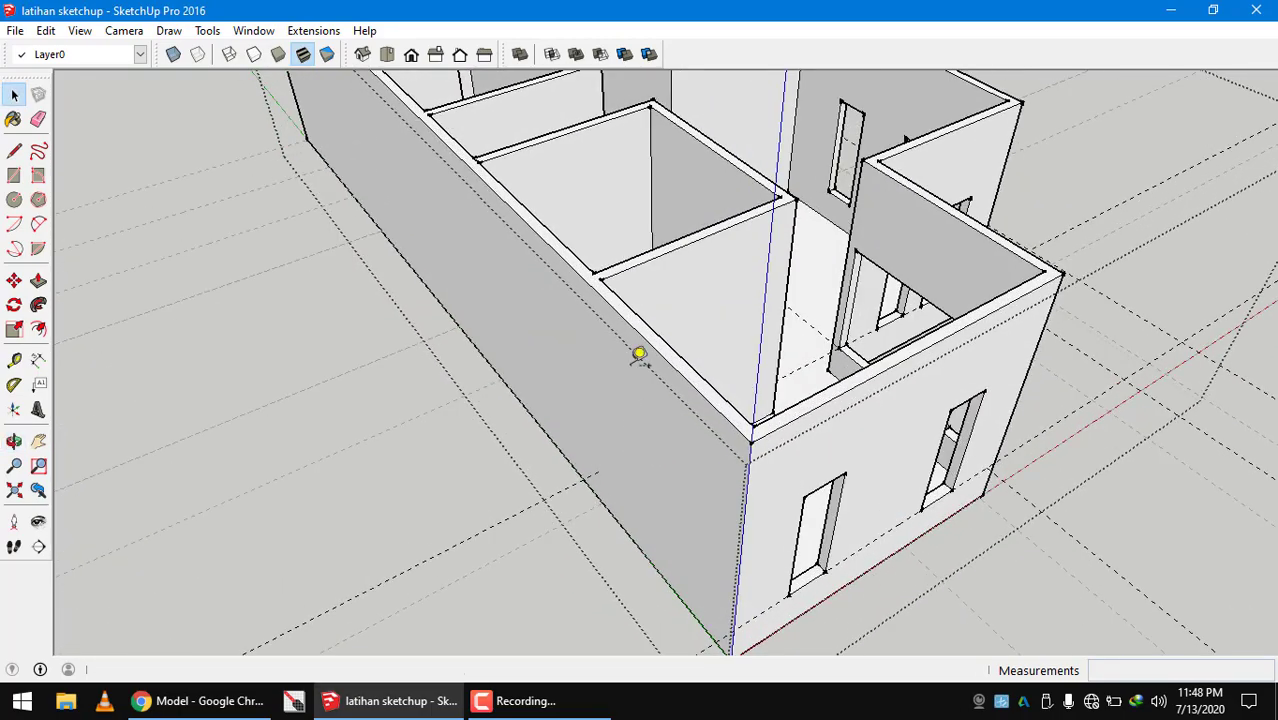
scroll(636, 300, "up", 3)
left_click(610, 240)
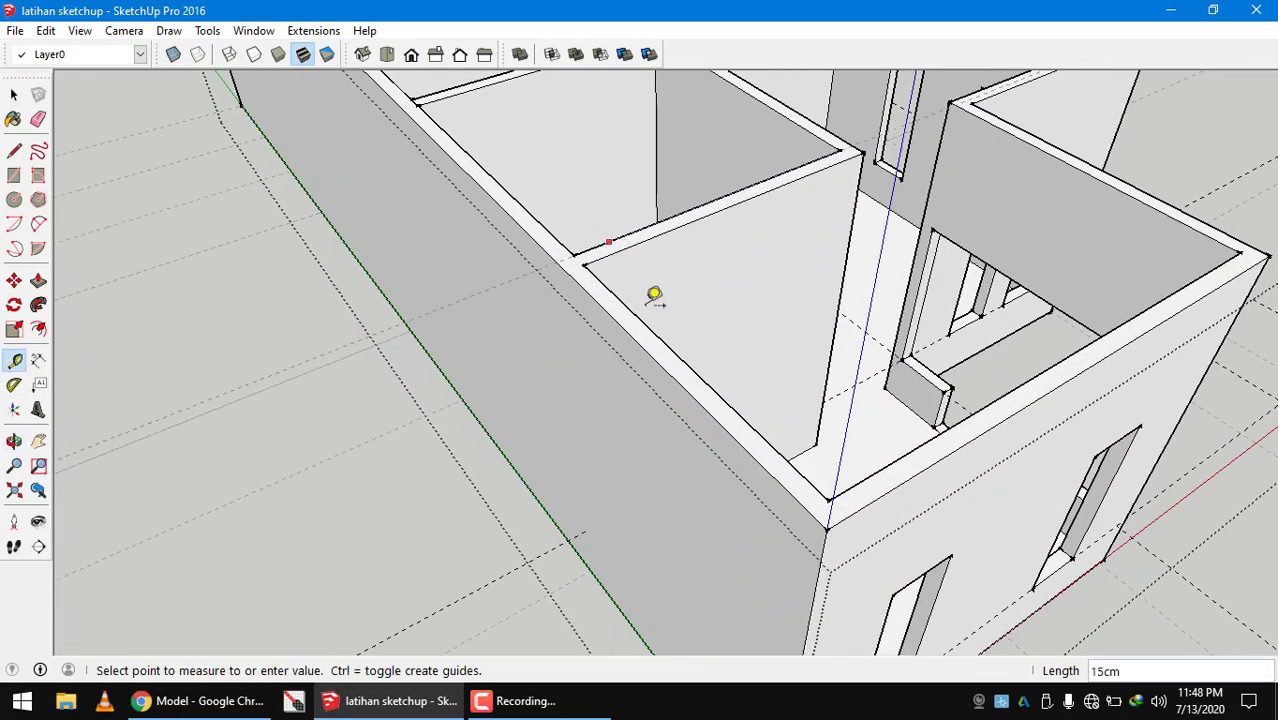
left_click(704, 360)
Place a vertical guide on the outer side wall through the front room's middle guide, about 154 cm from the front corner edge
middle_click_drag(699, 357, 887, 337)
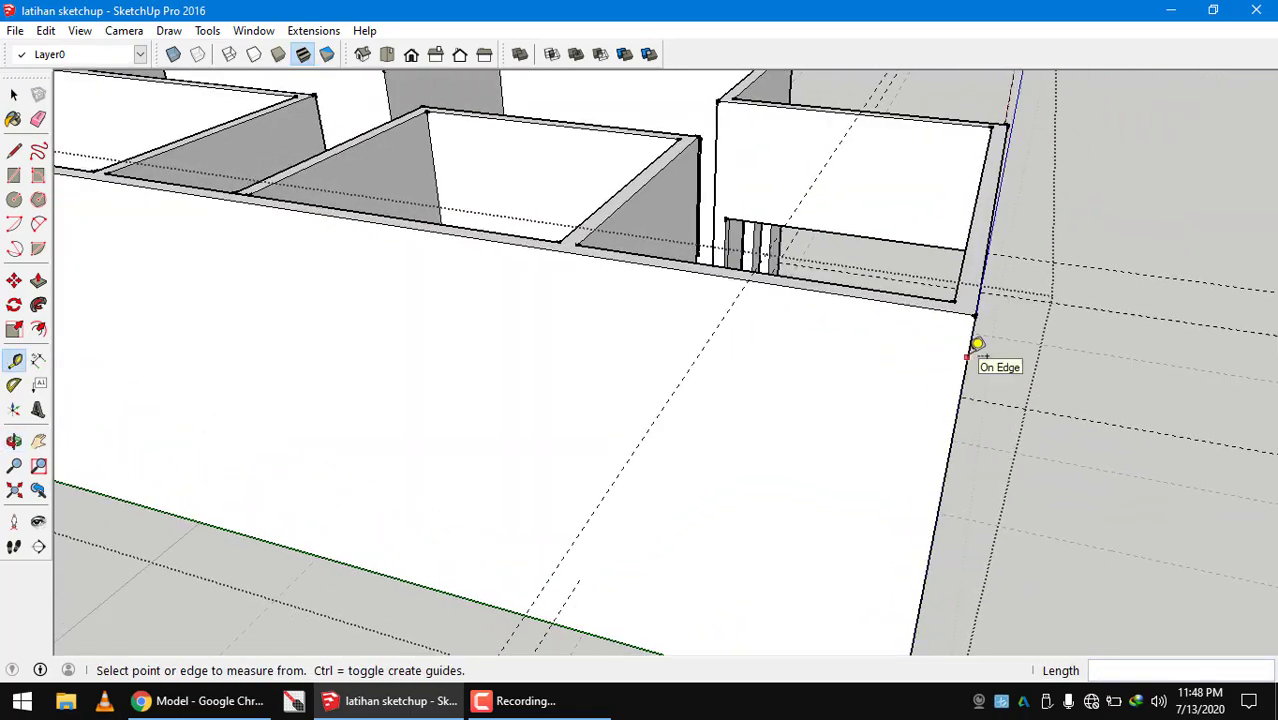
left_click(976, 345)
left_click(748, 270)
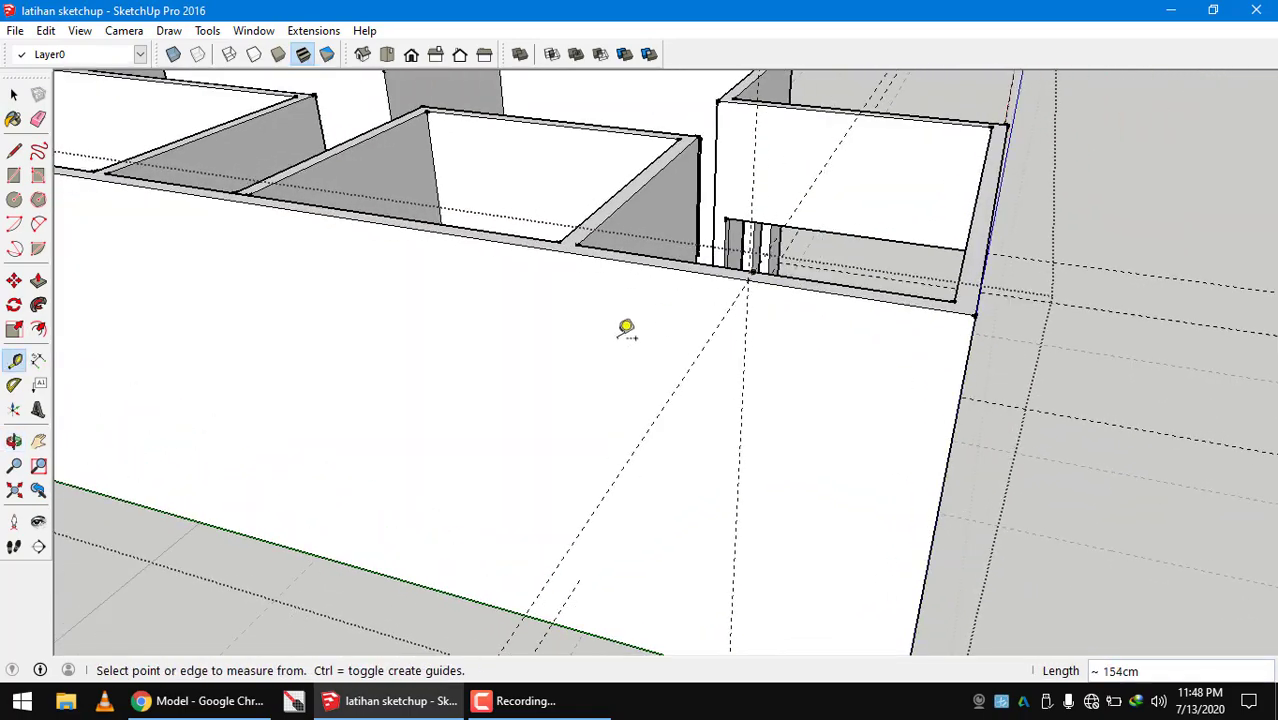
Place horizontal guides on the outer side wall level with the top and bottom of the front windows
middle_click_drag(626, 330, 345, 303)
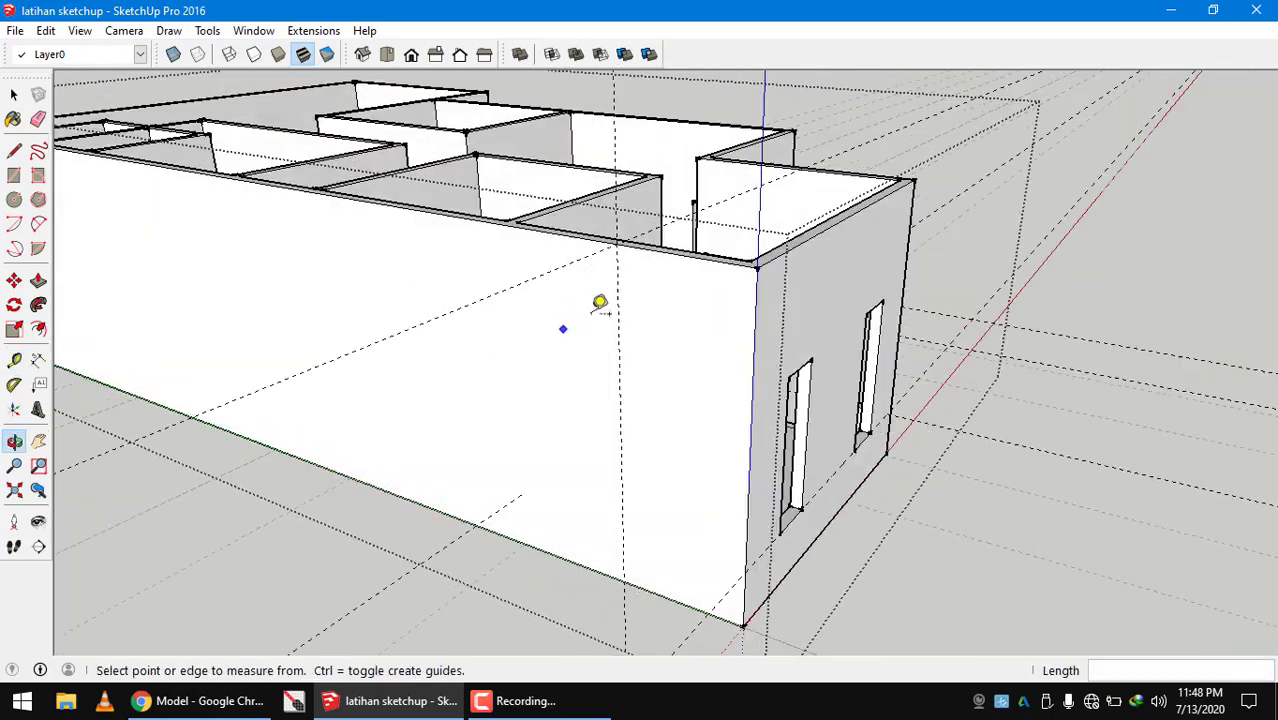
left_click(681, 256)
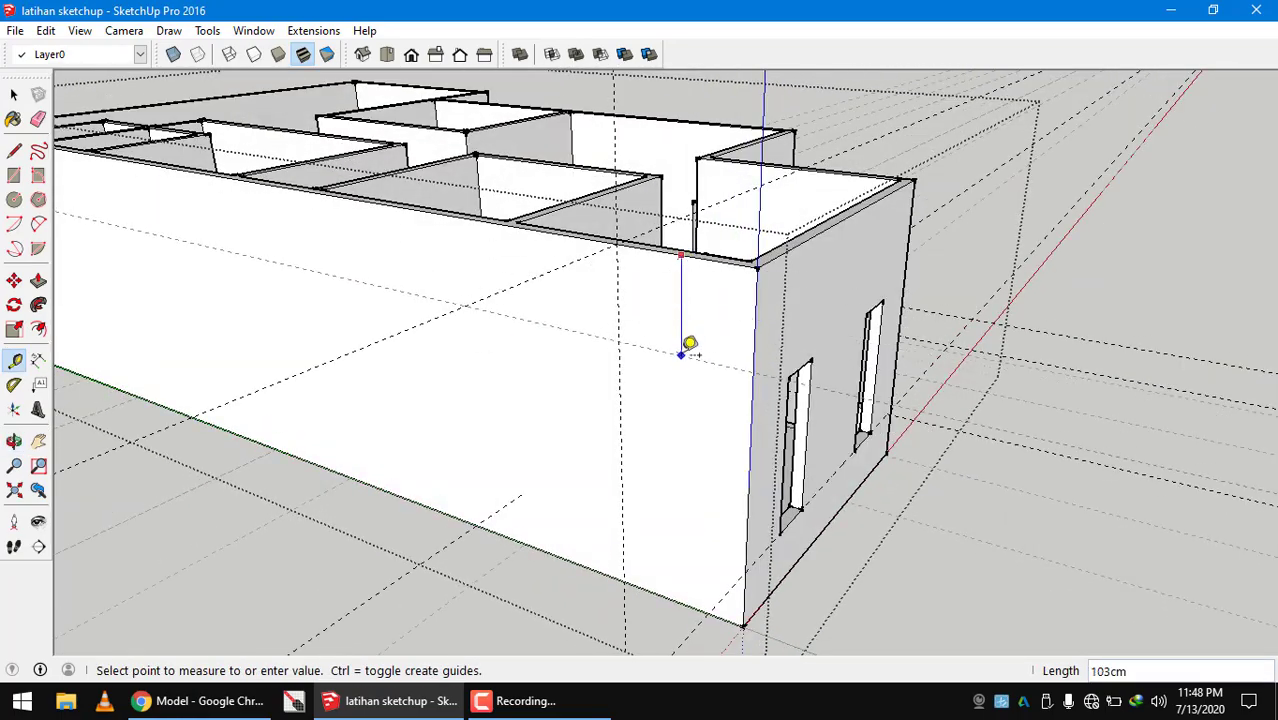
middle_click_drag(689, 343, 573, 320)
left_click(813, 359)
left_click(575, 319)
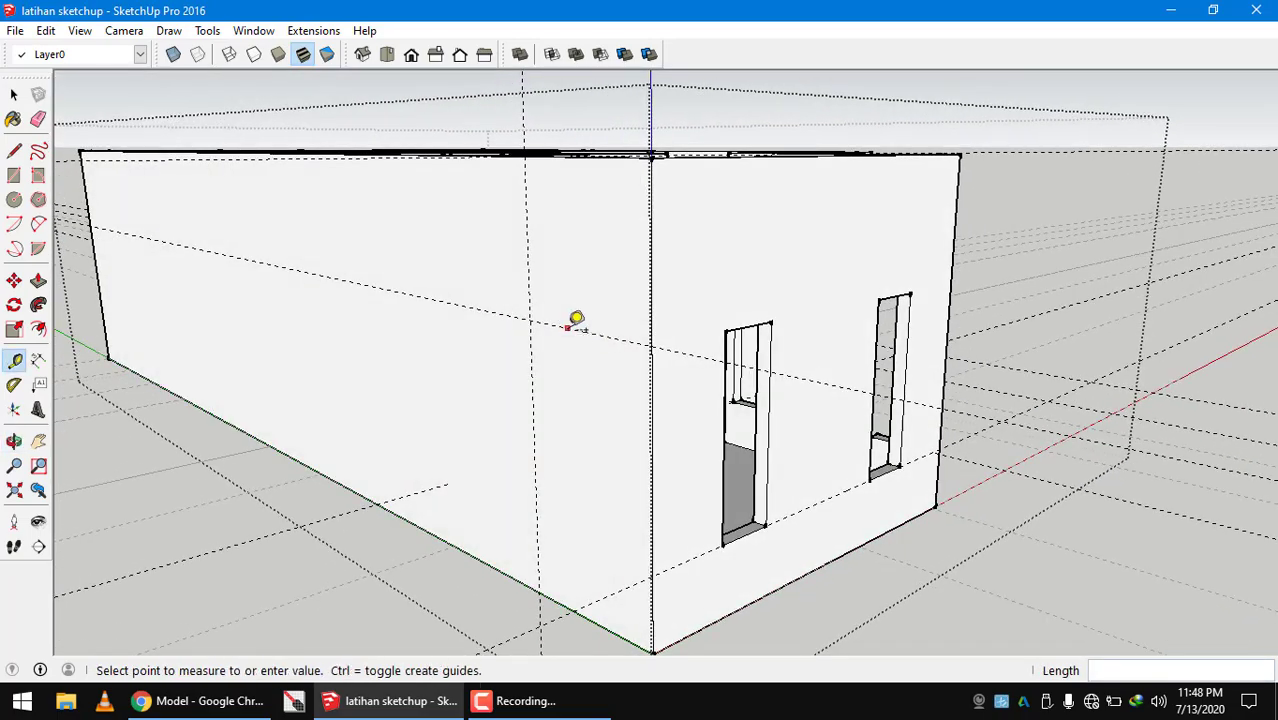
left_click(735, 537)
Offset a vertical guide 60 cm to each side of the middle guide on the front room's outer side wall
middle_click_drag(662, 519, 877, 410)
left_click(864, 411)
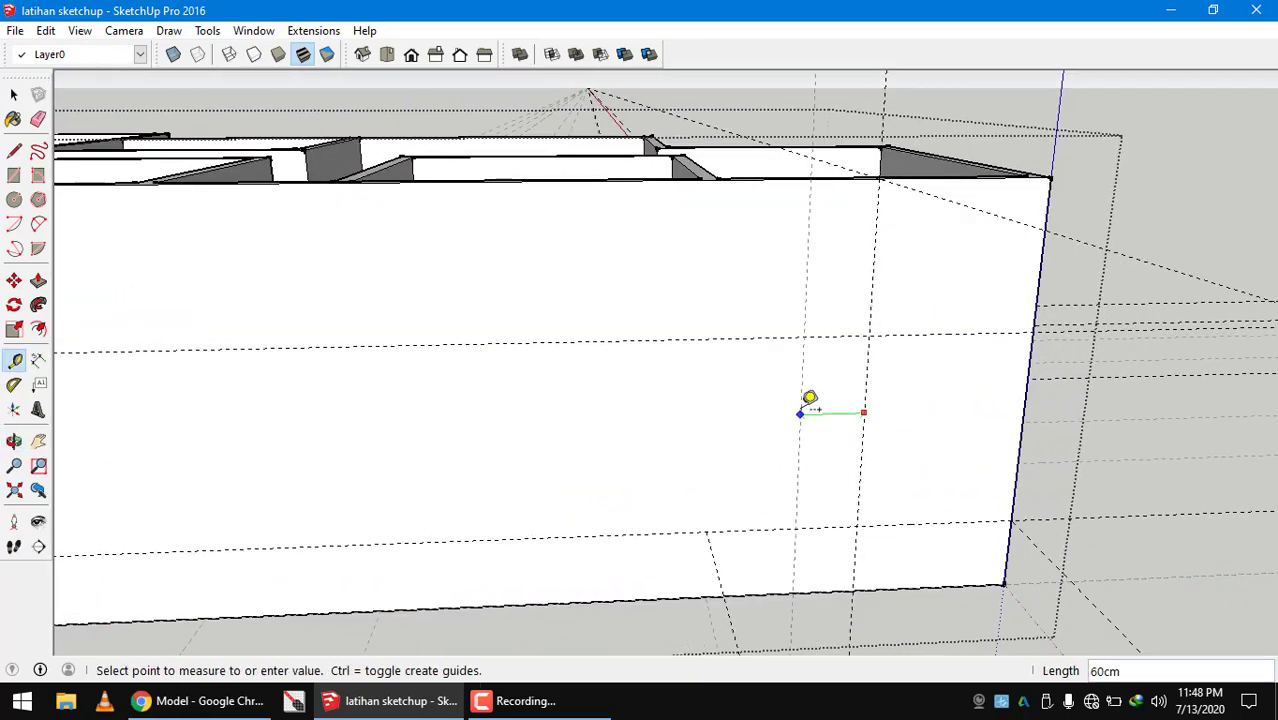
type("60")
key("Return")
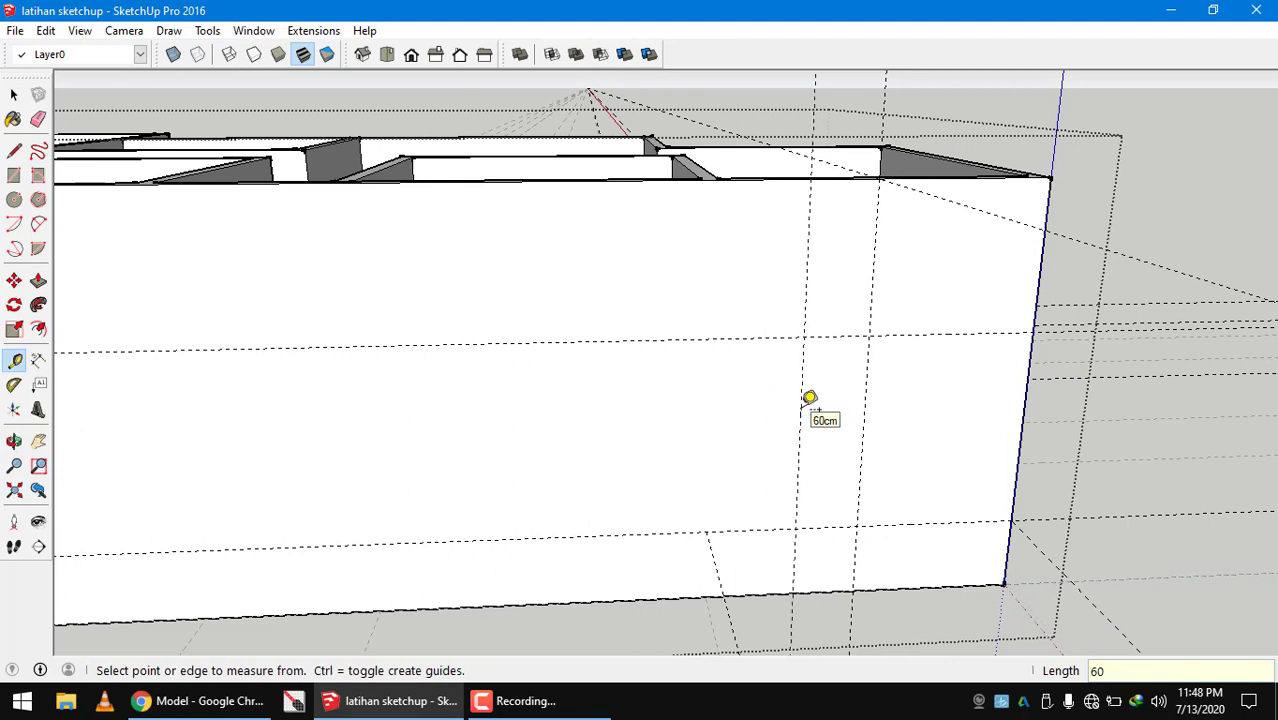
left_click(866, 369)
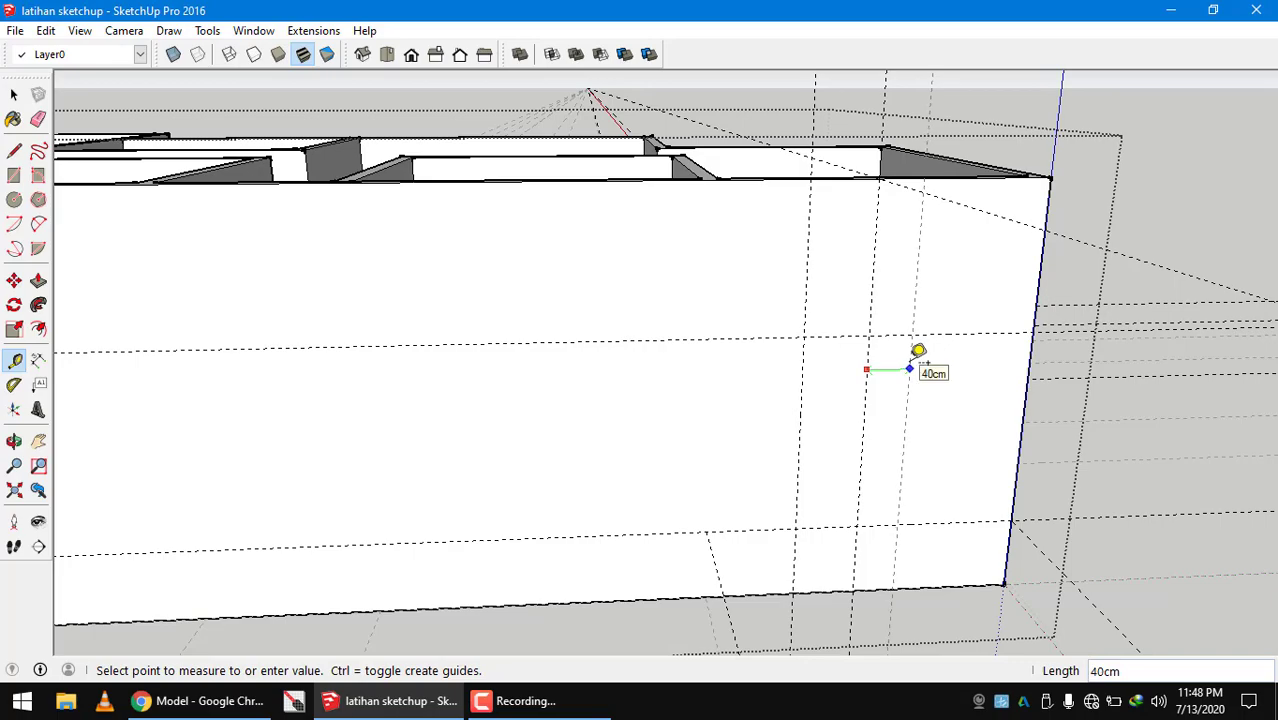
type("0")
key("Return")
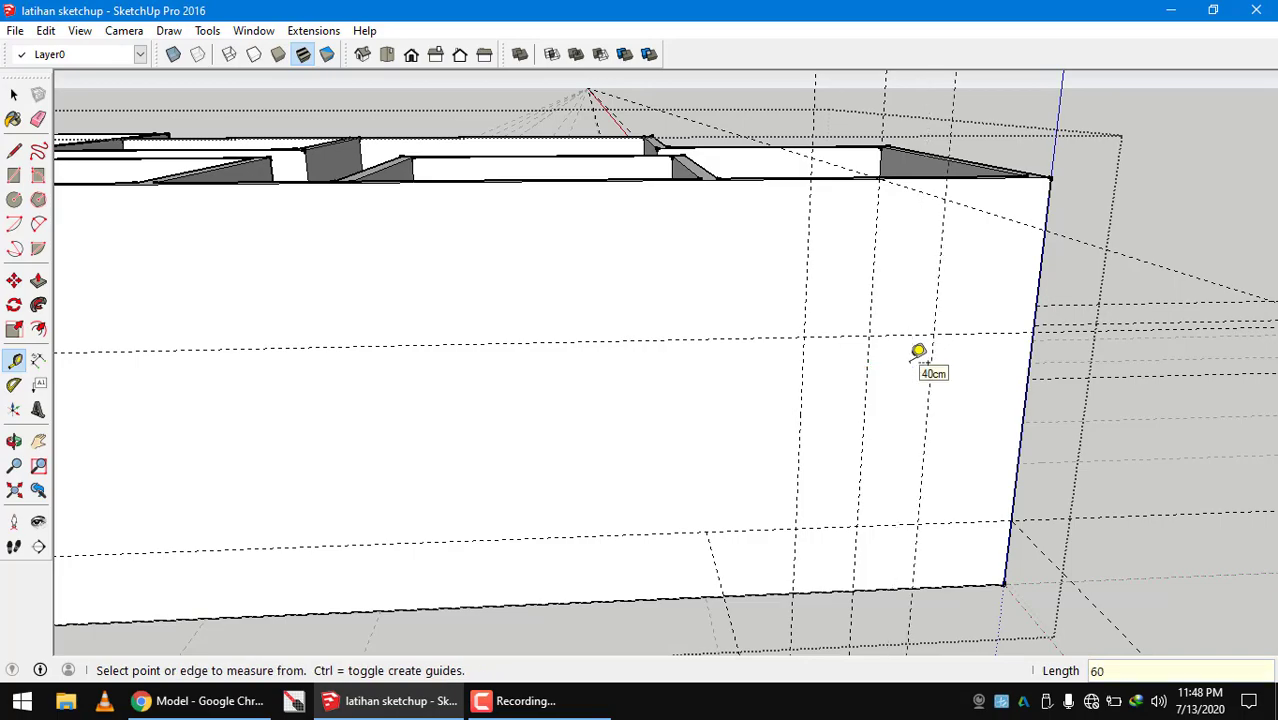
Offset a guide from the partition between the mushola and R.TIDUR 1 to the middle of that bedroom's side wall
middle_click_drag(919, 354, 618, 426)
scroll(437, 323, "up", 6)
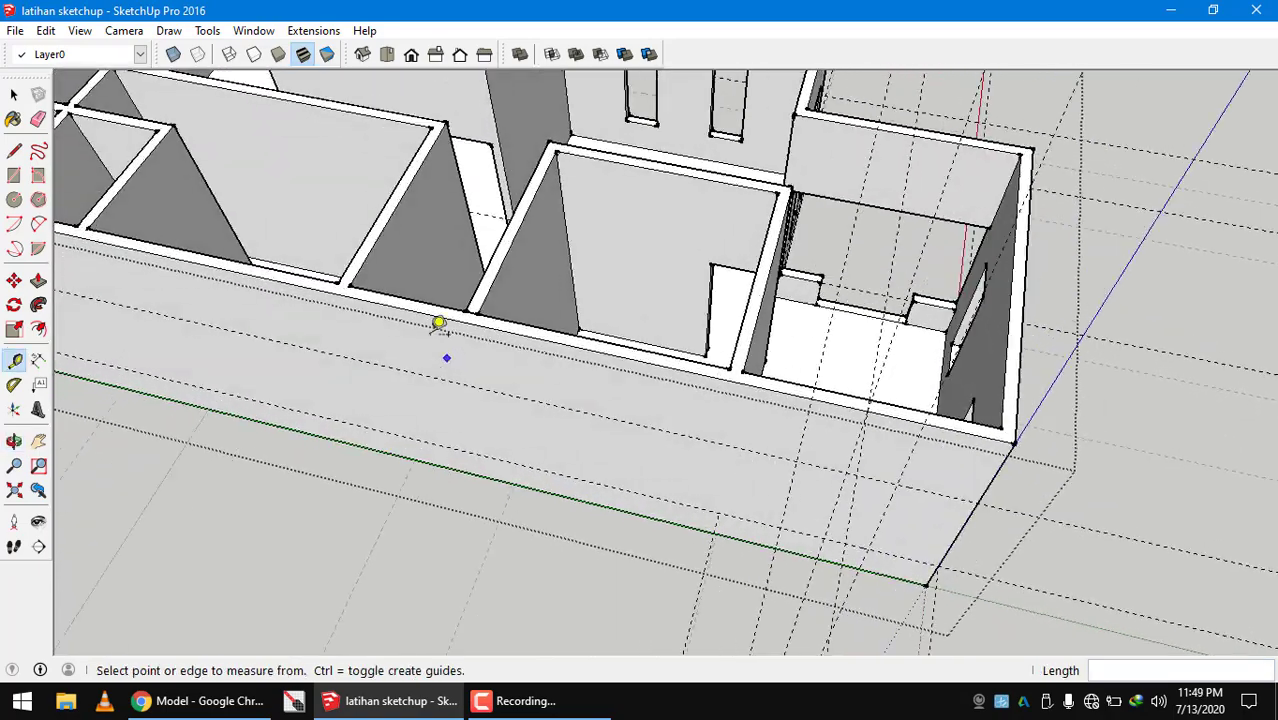
left_click(447, 257)
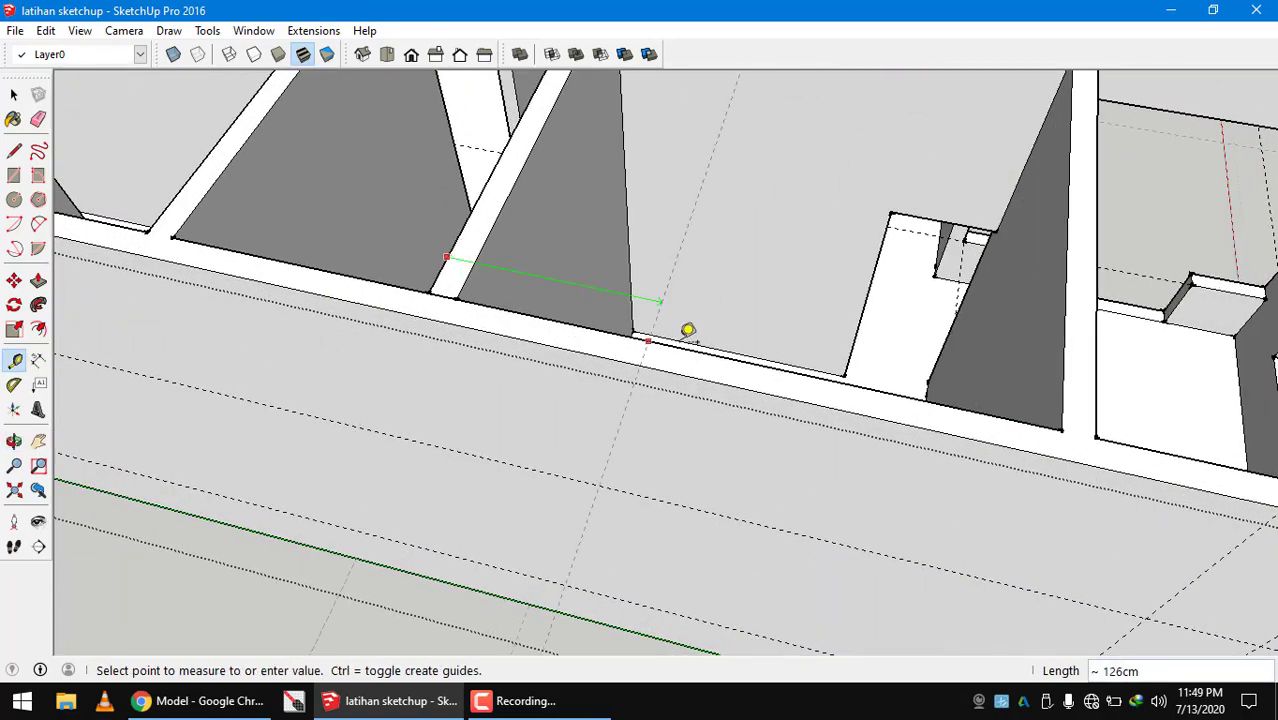
scroll(711, 354, "down", 1)
left_click(736, 349)
middle_click_drag(770, 342, 843, 360)
scroll(699, 354, "up", 5)
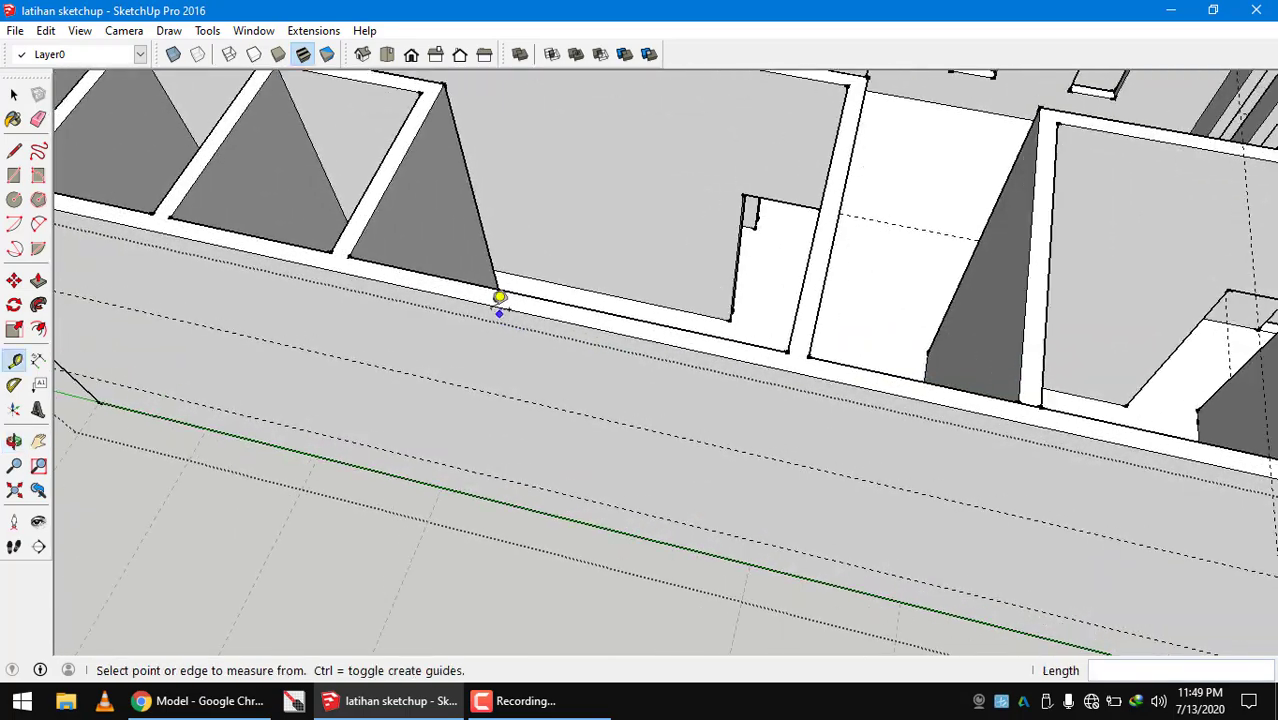
Offset a guide about 167 cm from the rear bedroom's partition to the middle of its side wall
left_click(372, 216)
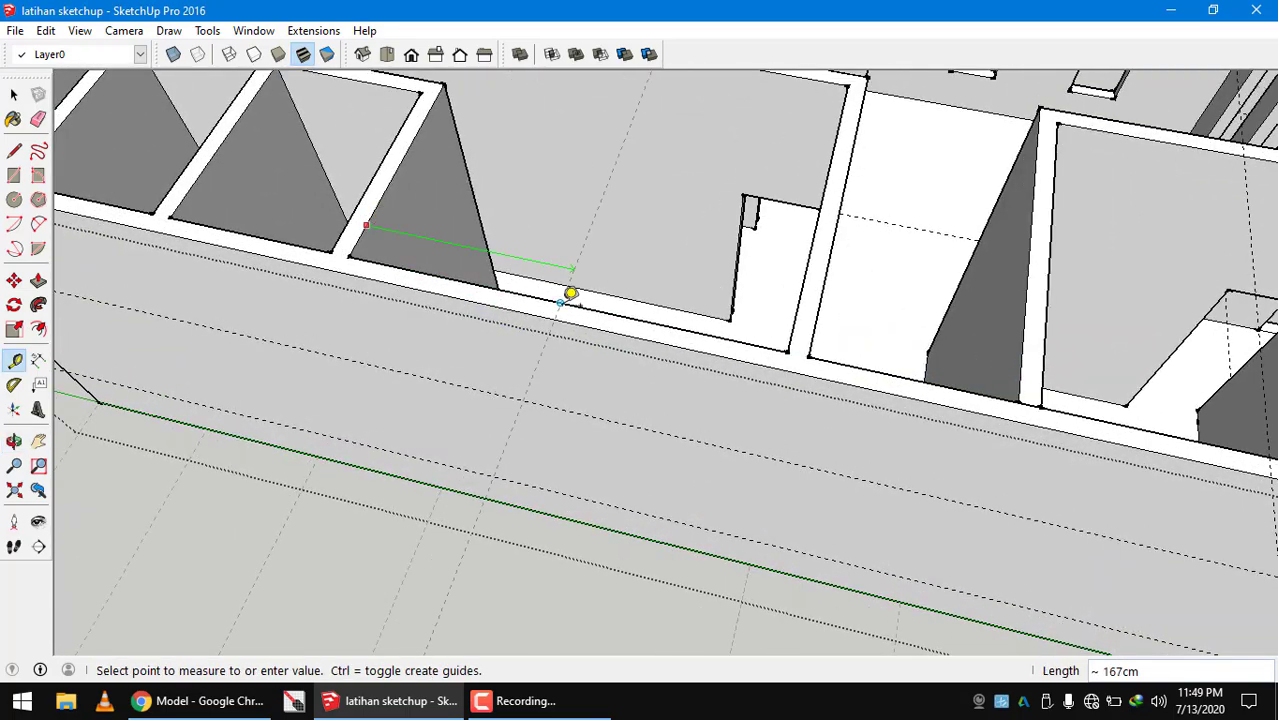
left_click(569, 295)
scroll(500, 262, "down", 5)
middle_click_drag(522, 265, 459, 114)
Copy the front room's two window-edge guides about 301 cm along the side wall, centred on the next bedroom's middle guide
key("space")
scroll(988, 393, "up", 3)
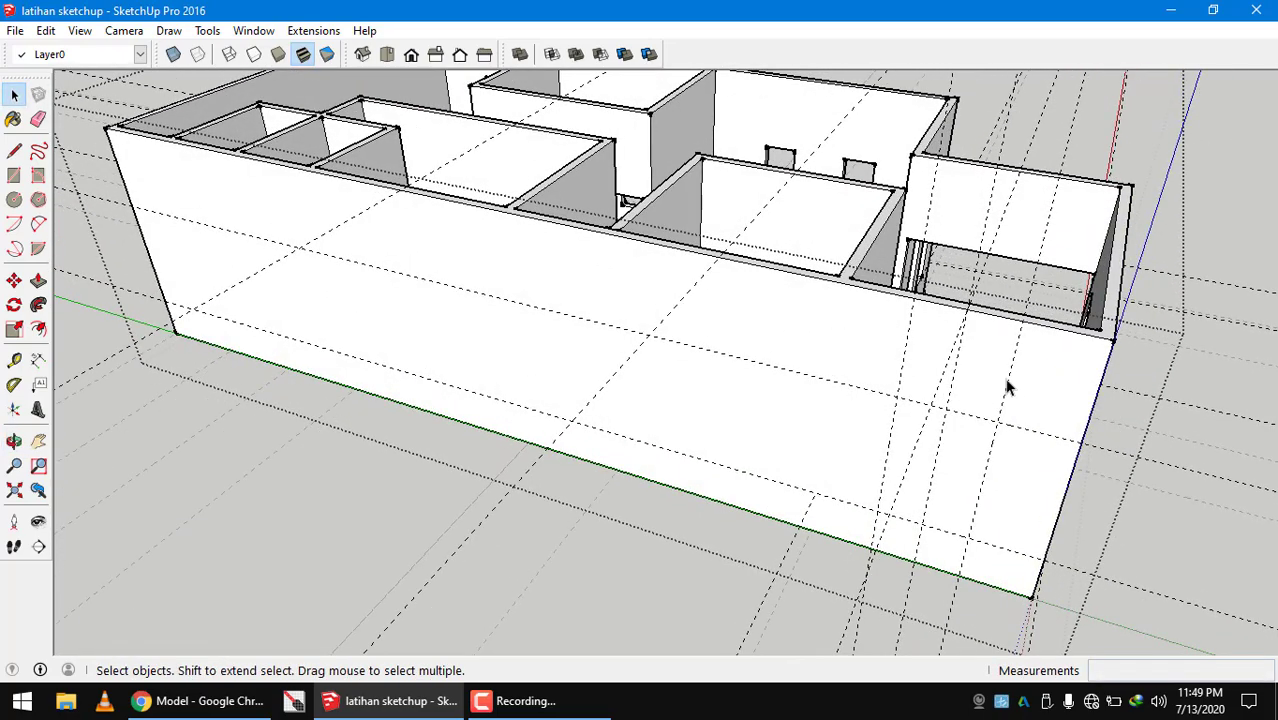
scroll(963, 374, "up", 4)
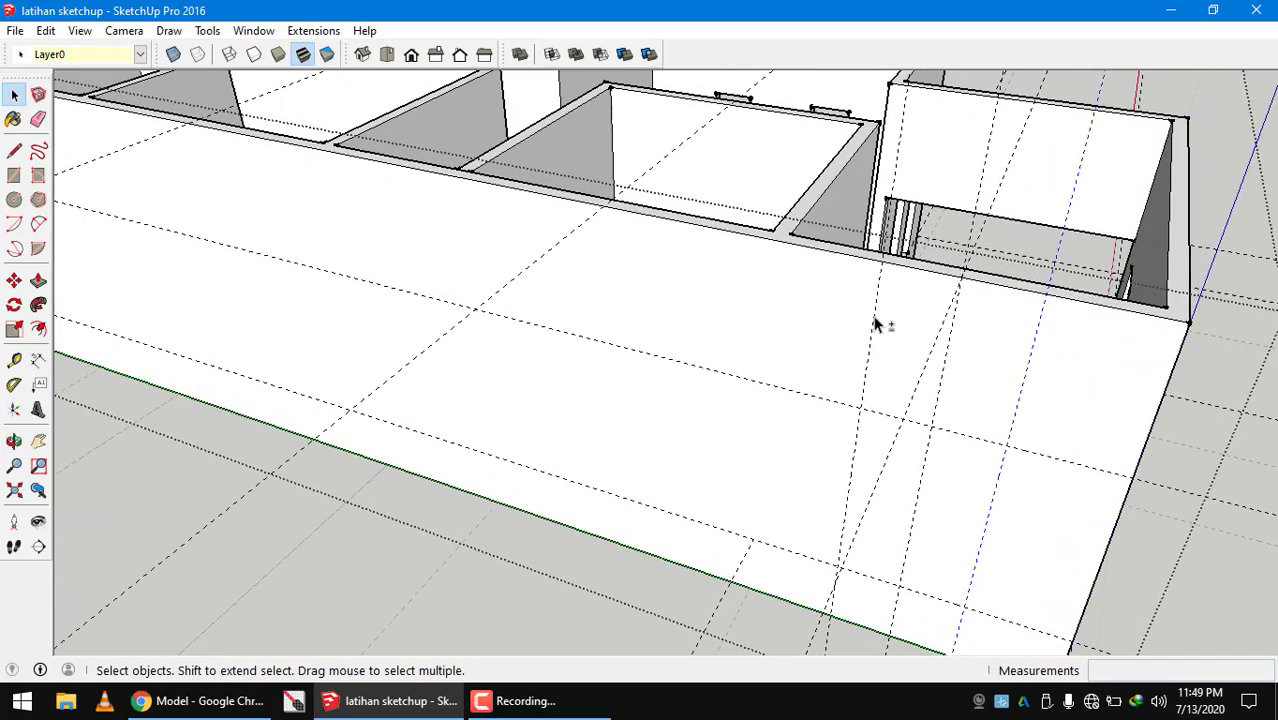
middle_click_drag(875, 322, 966, 370)
key("m")
scroll(810, 208, "up", 4)
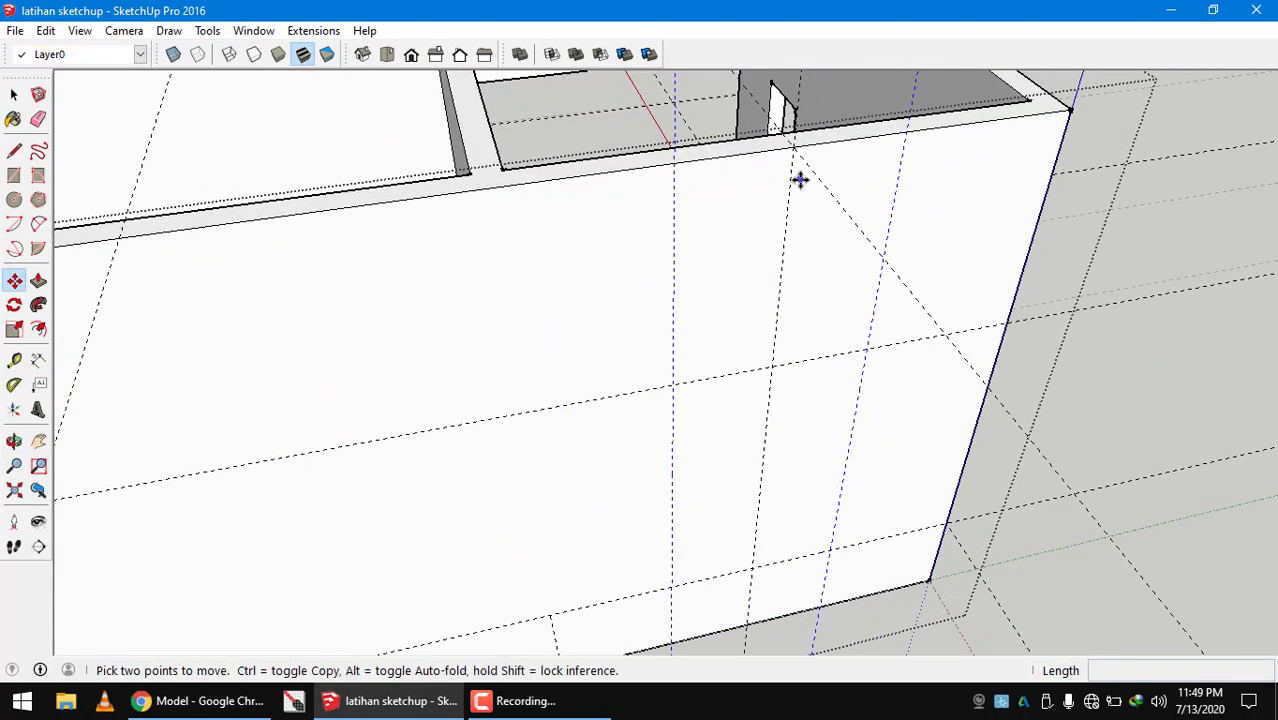
left_click(792, 145)
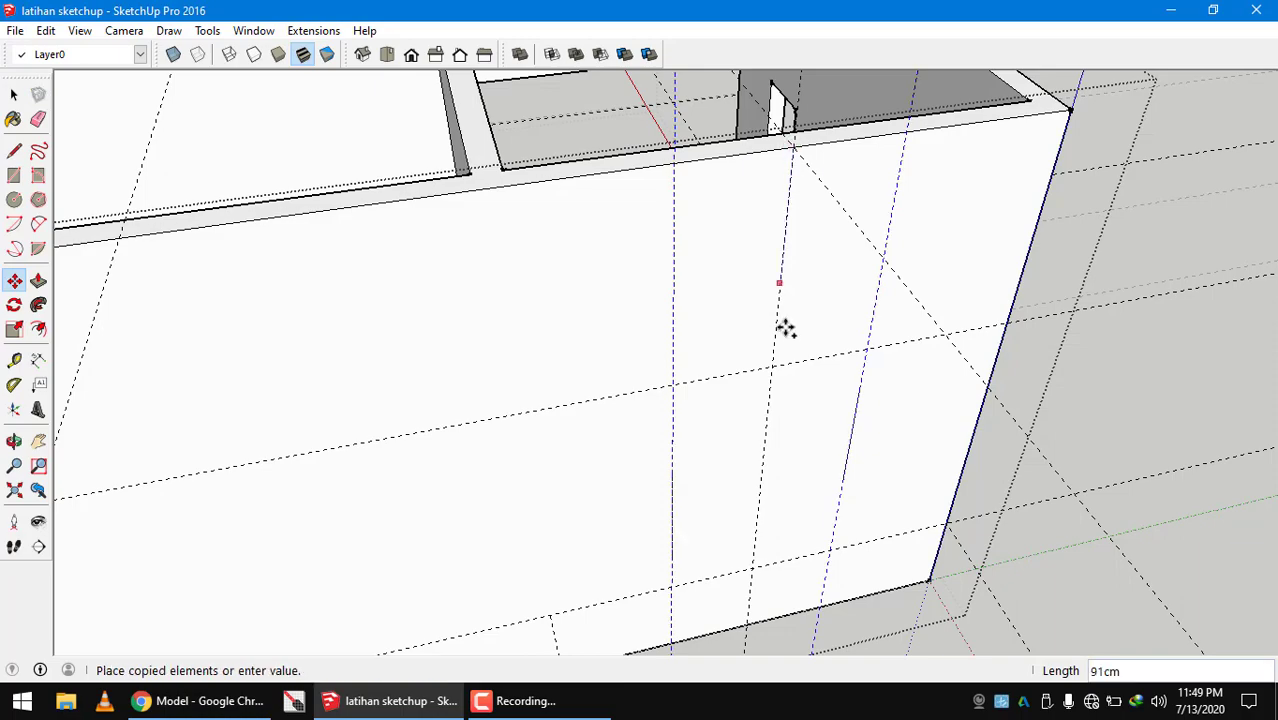
scroll(879, 337, "down", 6)
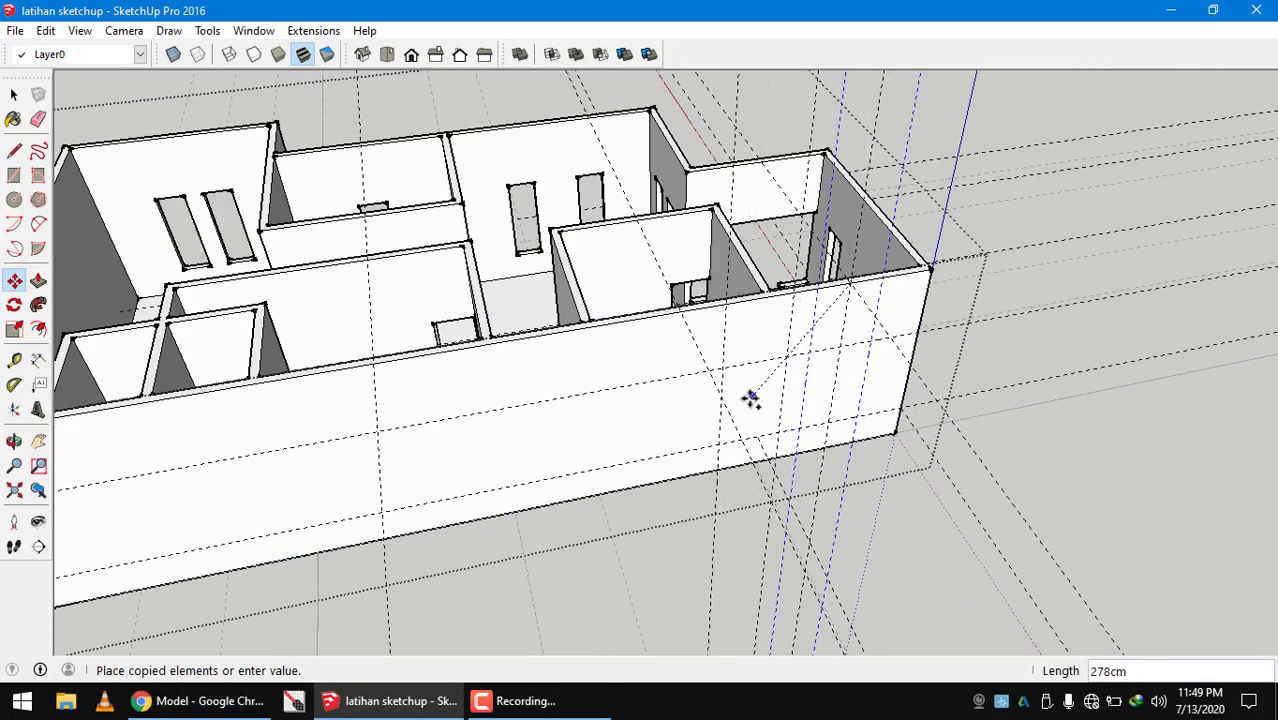
middle_click_drag(750, 399, 717, 391)
scroll(698, 363, "up", 1)
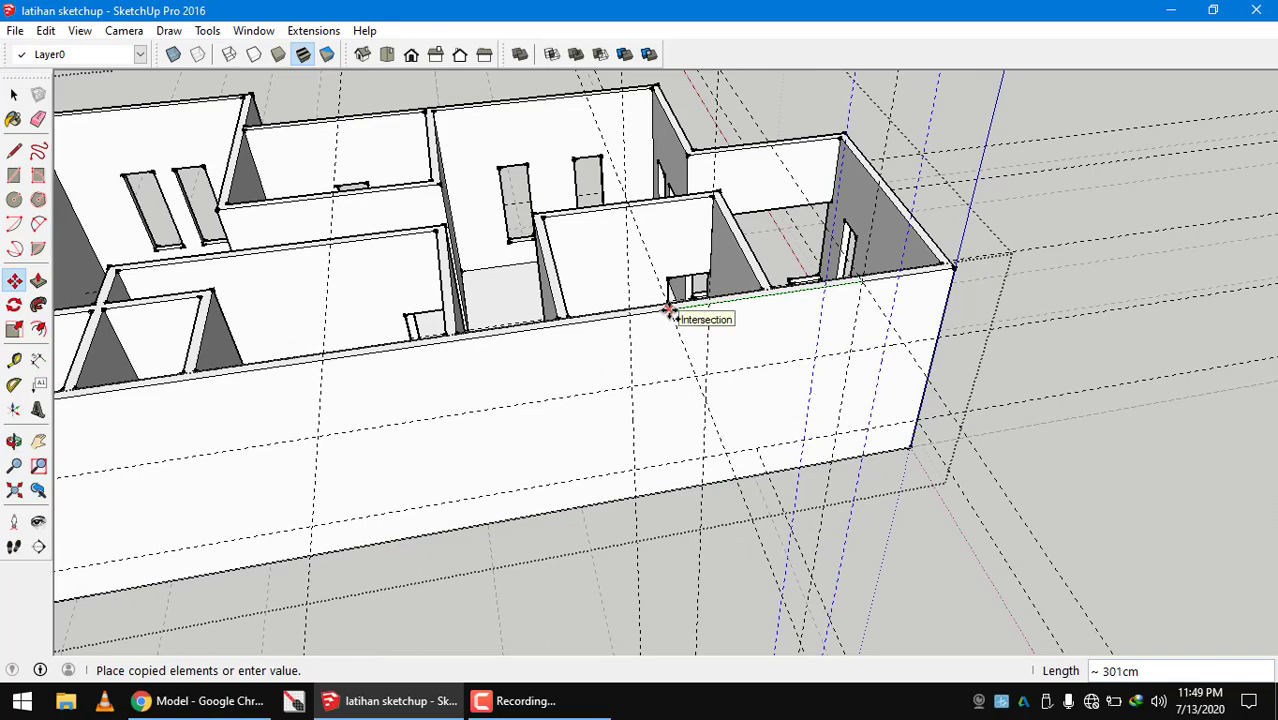
left_click(669, 312)
Copy the pair of window-edge guides another 490 cm along the side wall, centred on the rear bedroom's middle guide
left_click(669, 312)
scroll(359, 377, "down", 2)
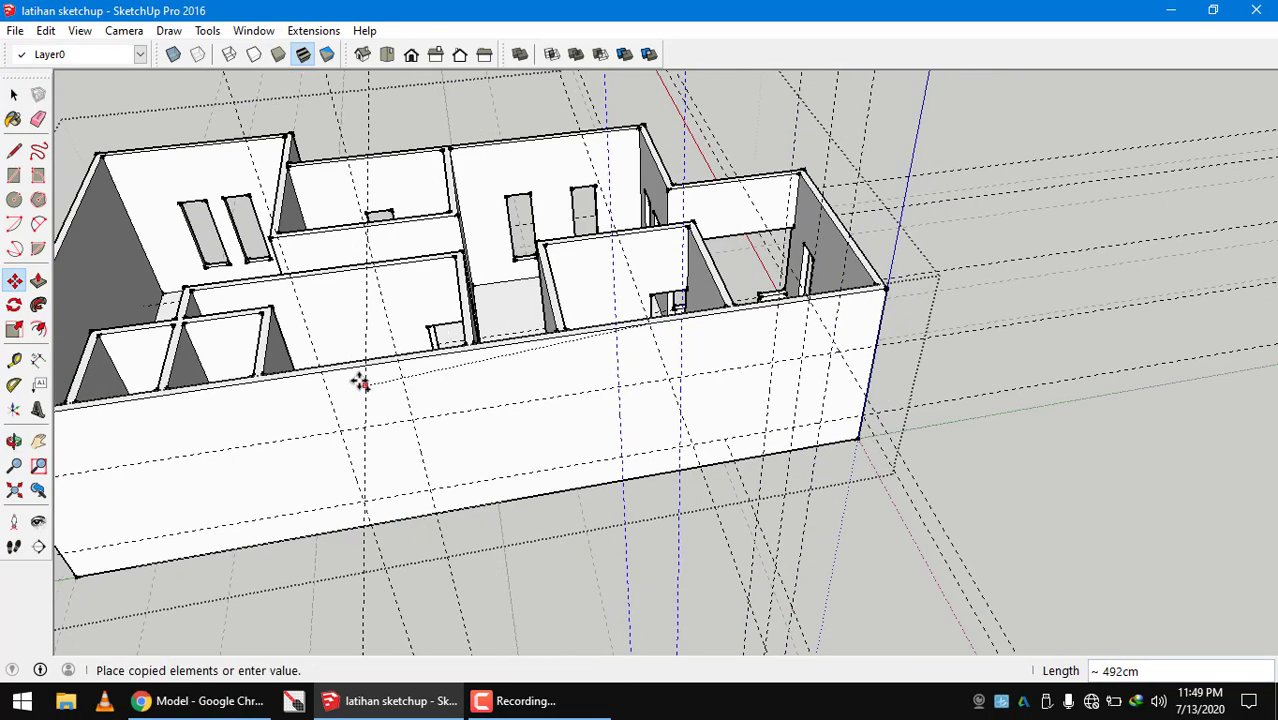
scroll(367, 368, "up", 2)
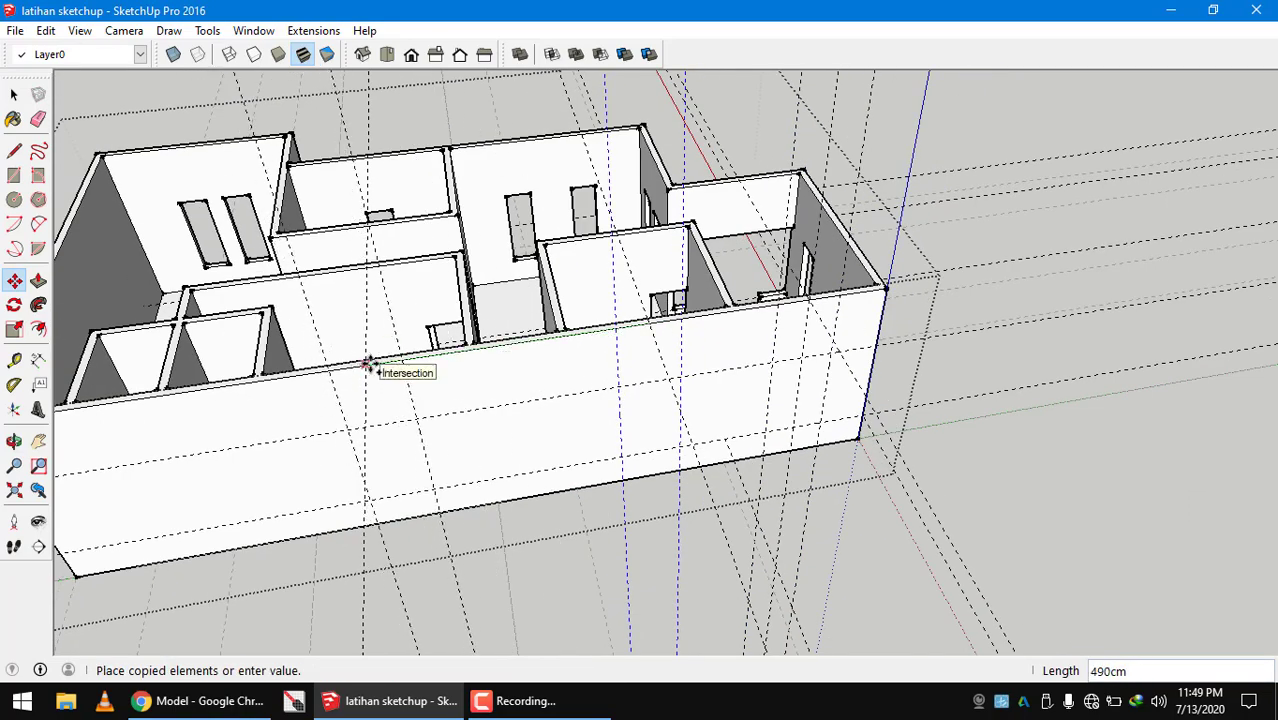
left_click(367, 367)
Draw the front room's window rectangle on the outer side wall between its window-edge guides and the two horizontal guides
middle_click_drag(436, 397, 630, 394)
scroll(743, 393, "up", 3)
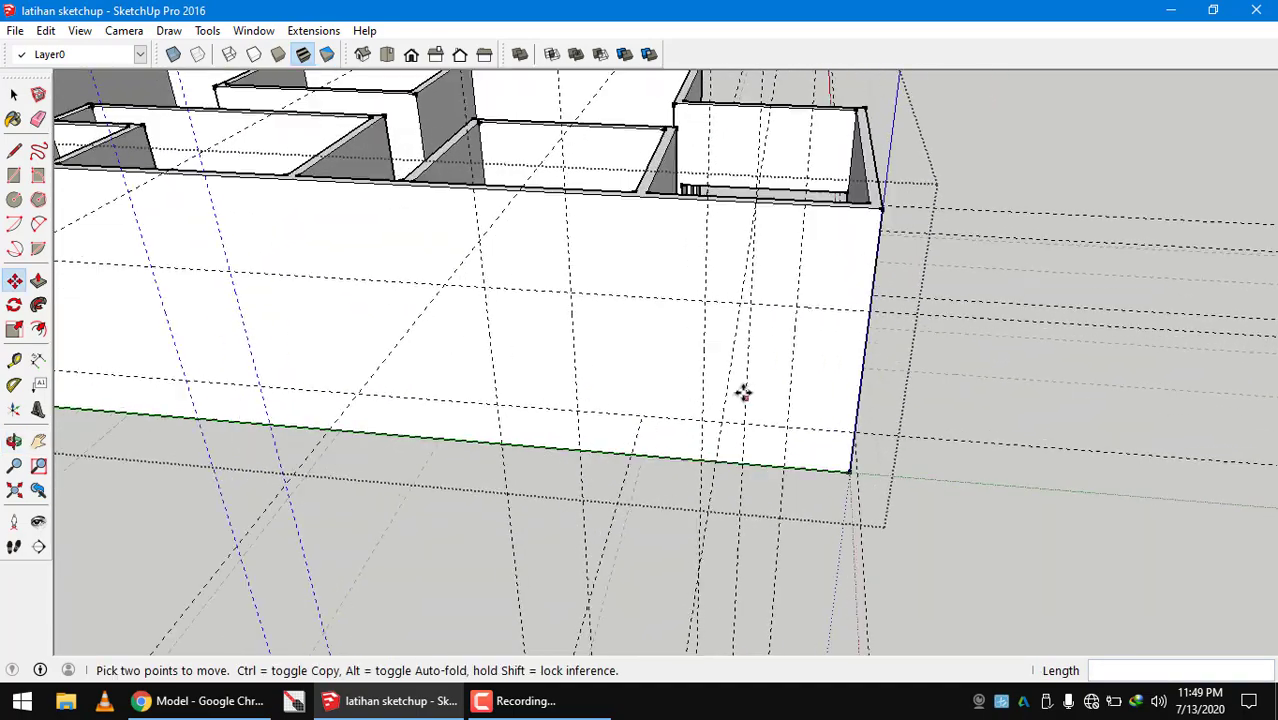
middle_click_drag(743, 393, 628, 358)
key("space")
key("r")
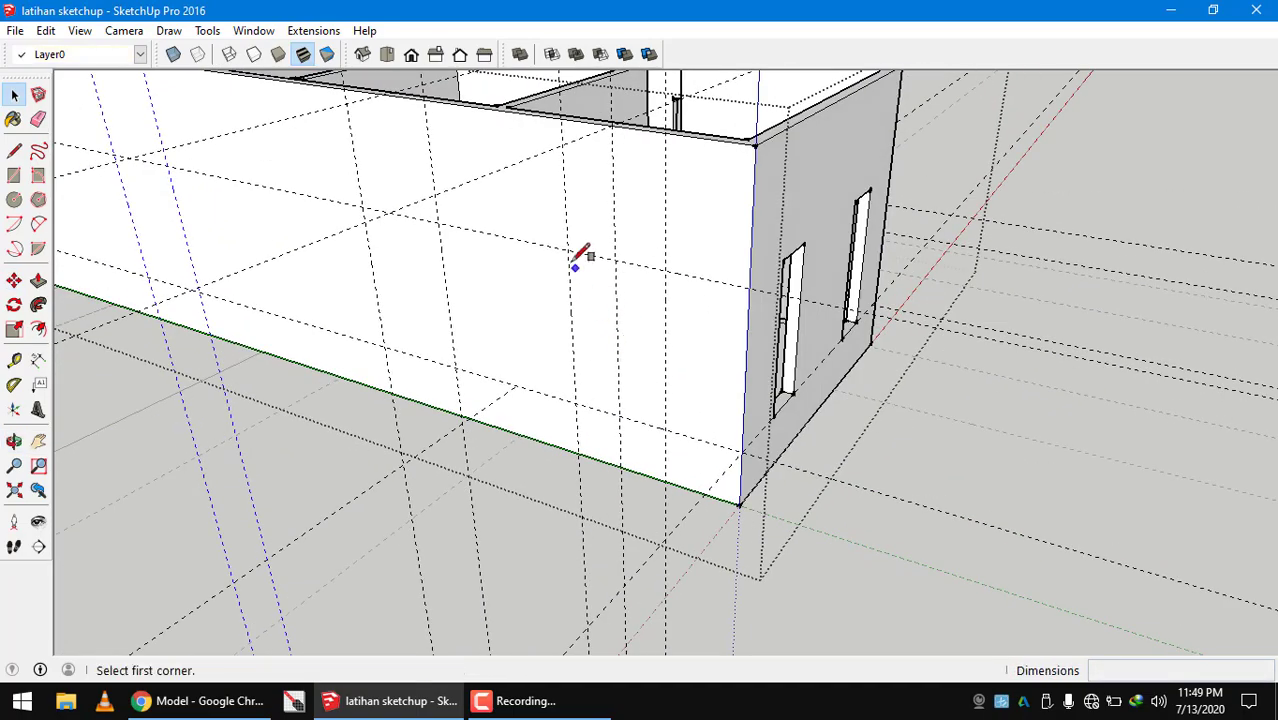
left_click(569, 250)
left_click(672, 423)
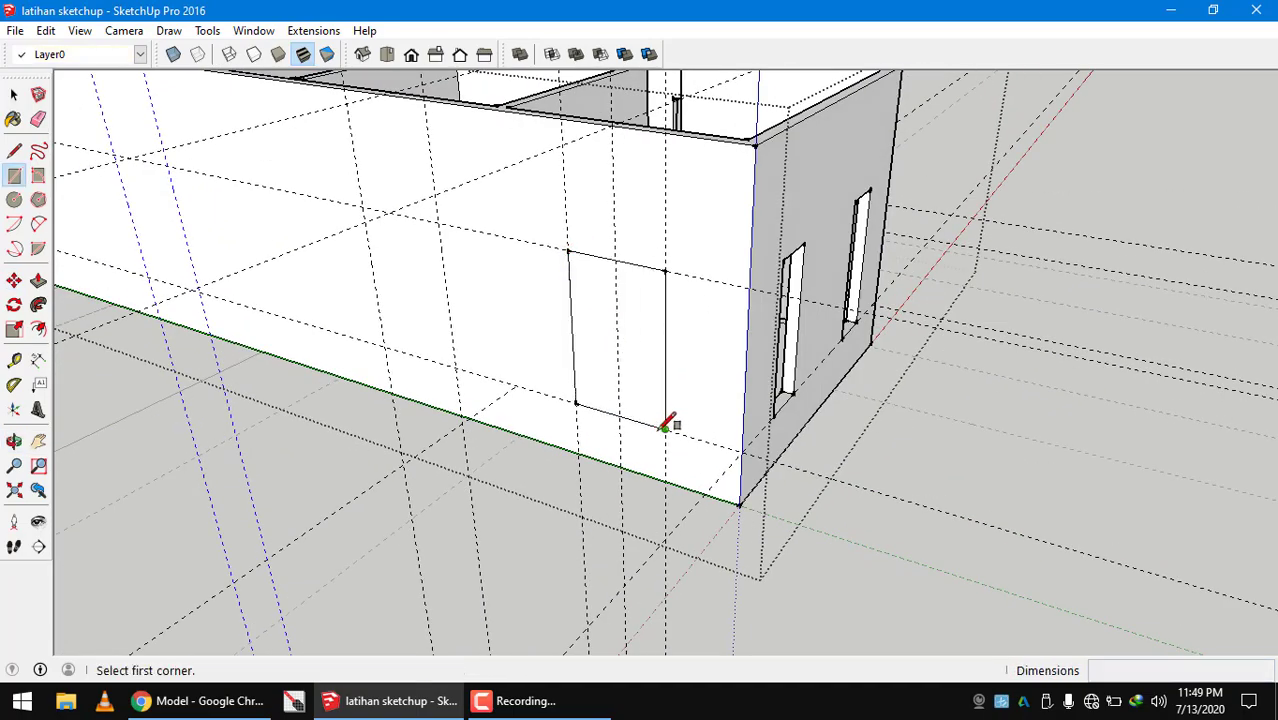
Draw a 190 by 120 cm window rectangle within the guides of each of the two bedrooms on the side wall
scroll(670, 422, "down", 2)
scroll(434, 265, "up", 2)
left_click(430, 251)
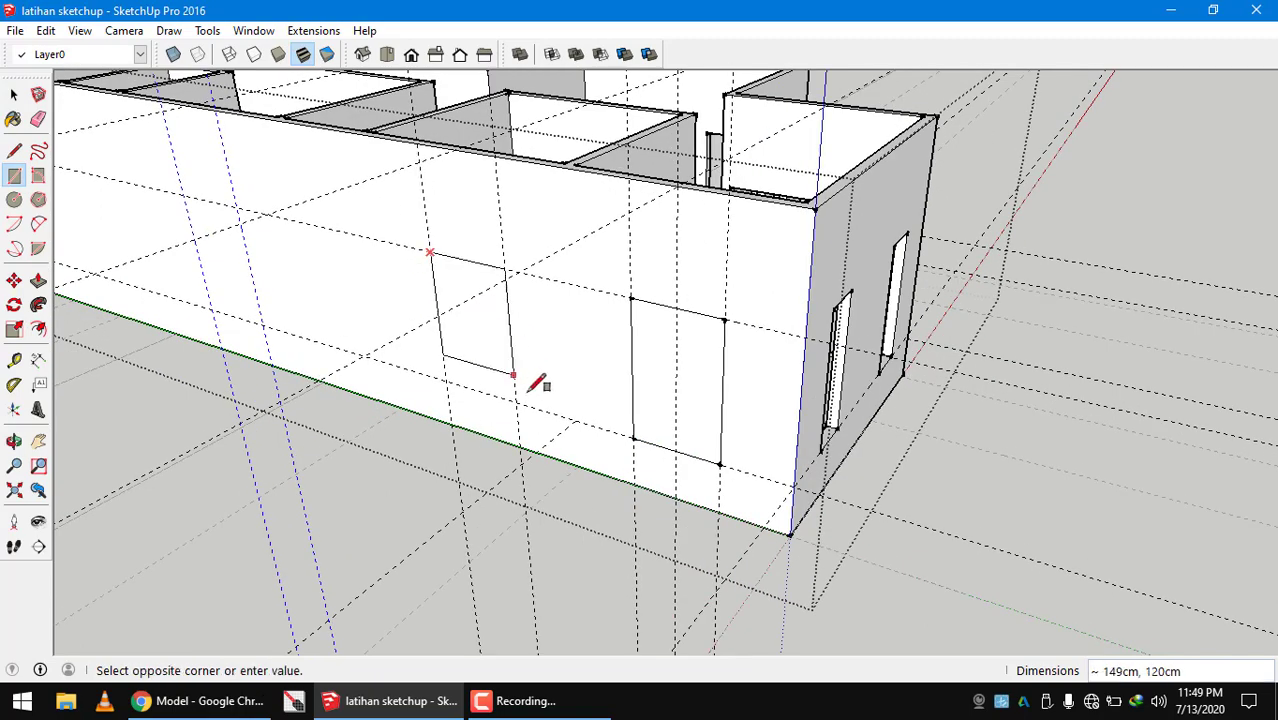
left_click(522, 391)
scroll(530, 392, "down", 3)
scroll(258, 238, "up", 1)
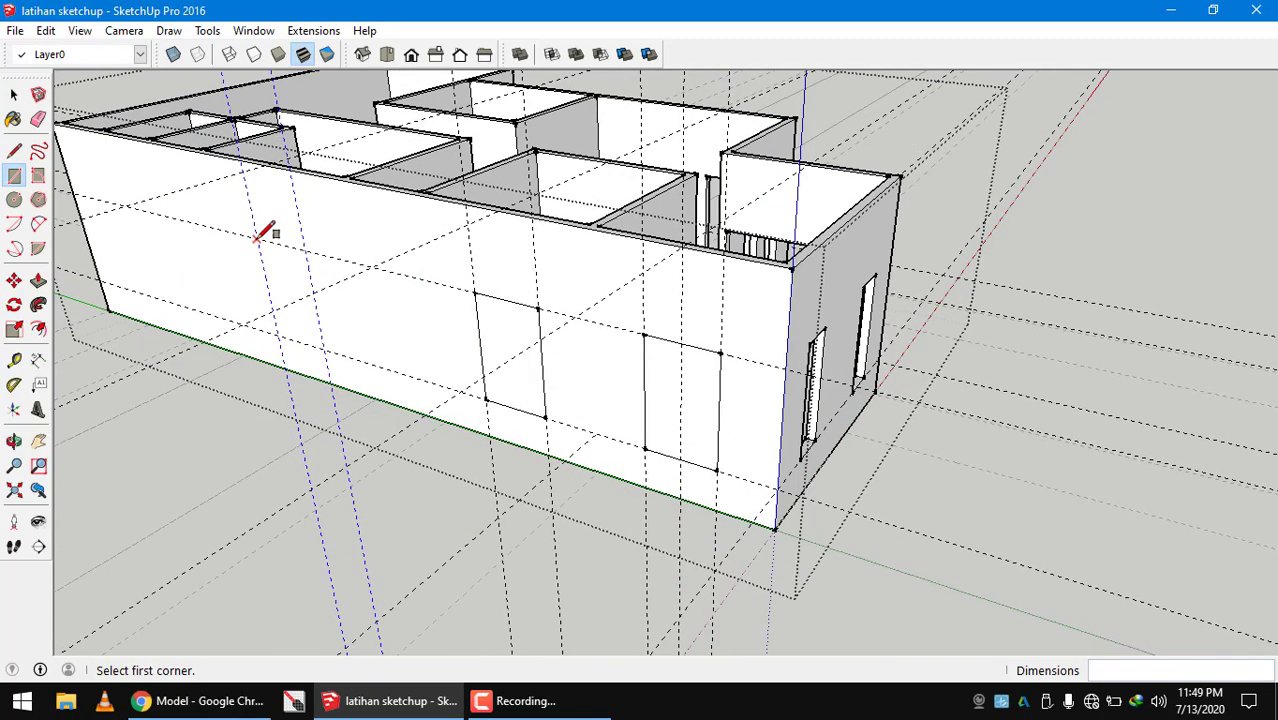
left_click(257, 238)
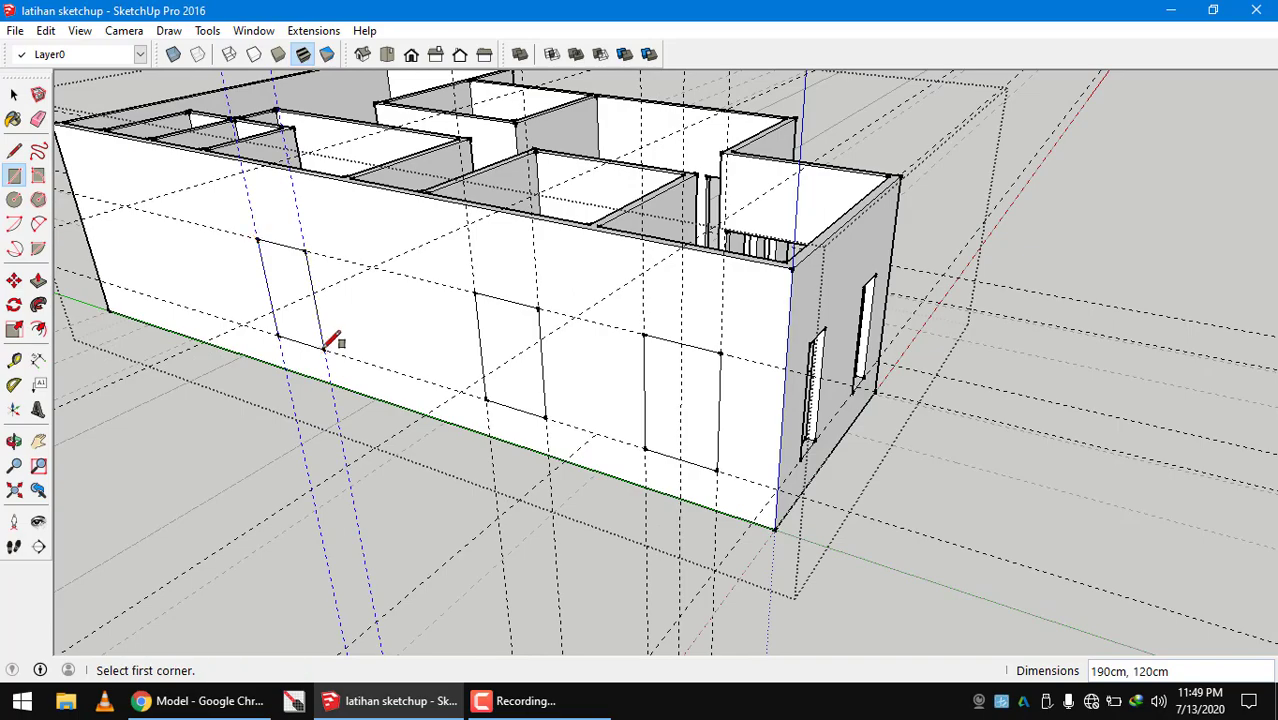
Push the middle window rectangle through the full thickness of the side wall to cut its opening
middle_click_drag(333, 340, 451, 417)
scroll(559, 428, "up", 3)
key("p")
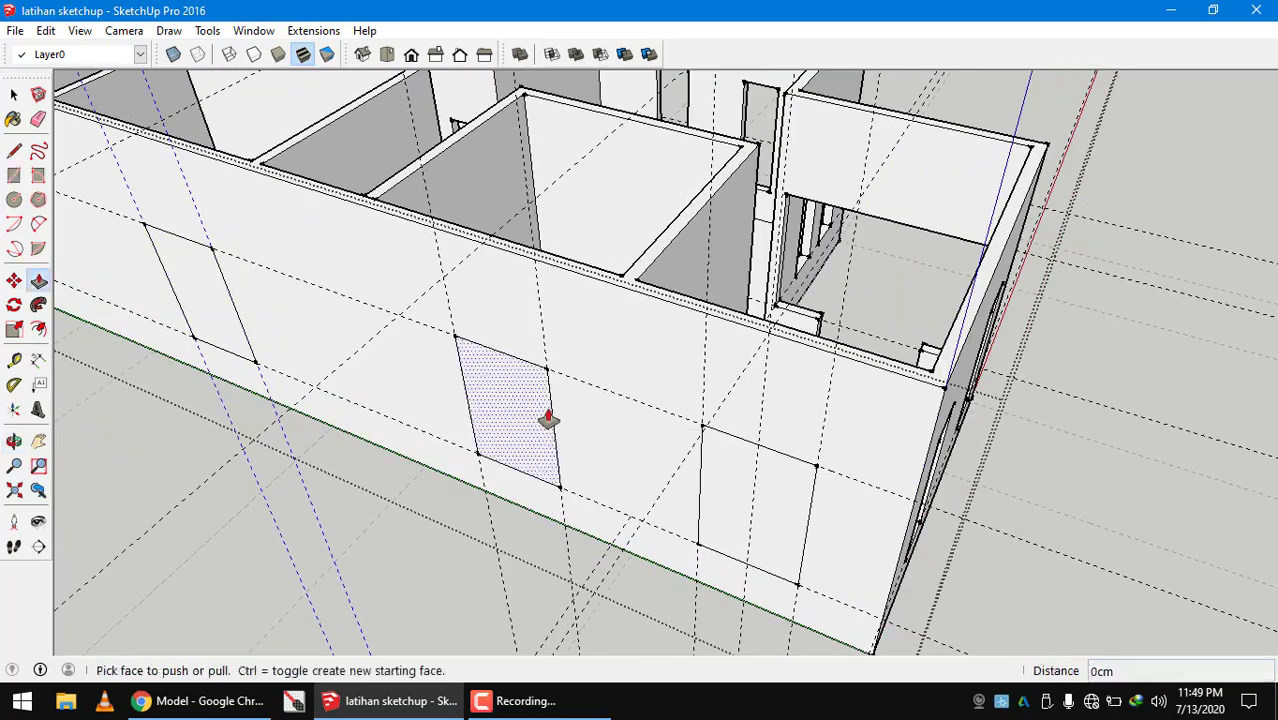
scroll(548, 420, "up", 1)
left_click(514, 403)
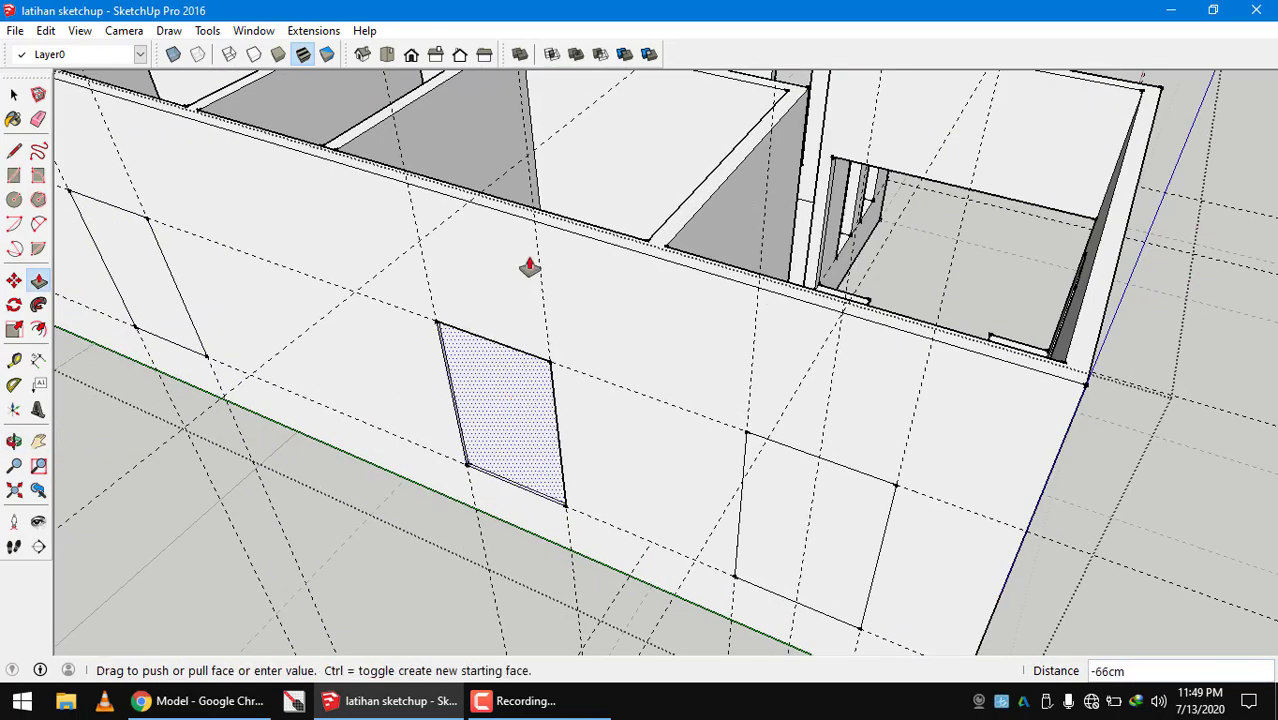
left_click(517, 210)
Push the front room's and rear bedroom's window rectangles through the side wall to cut their openings
scroll(622, 354, "down", 3)
middle_click_drag(622, 354, 281, 350)
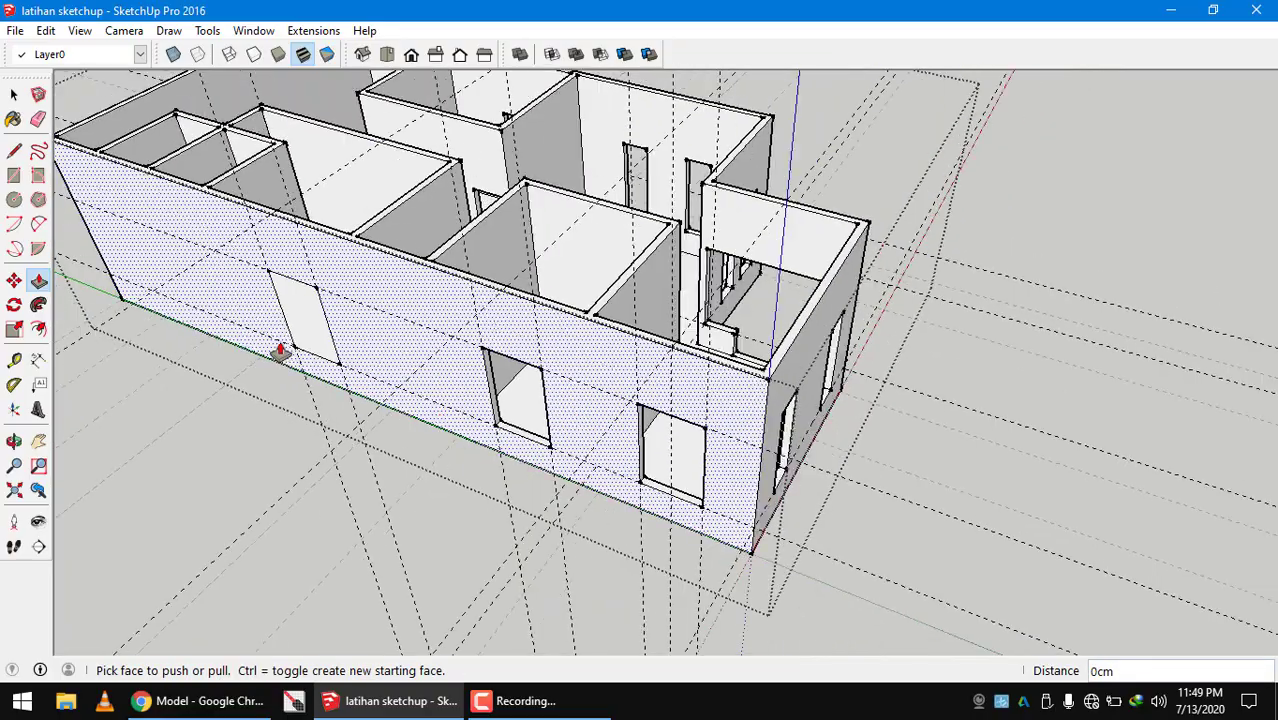
left_click(281, 350)
left_click(385, 348)
middle_click_drag(385, 348, 455, 316)
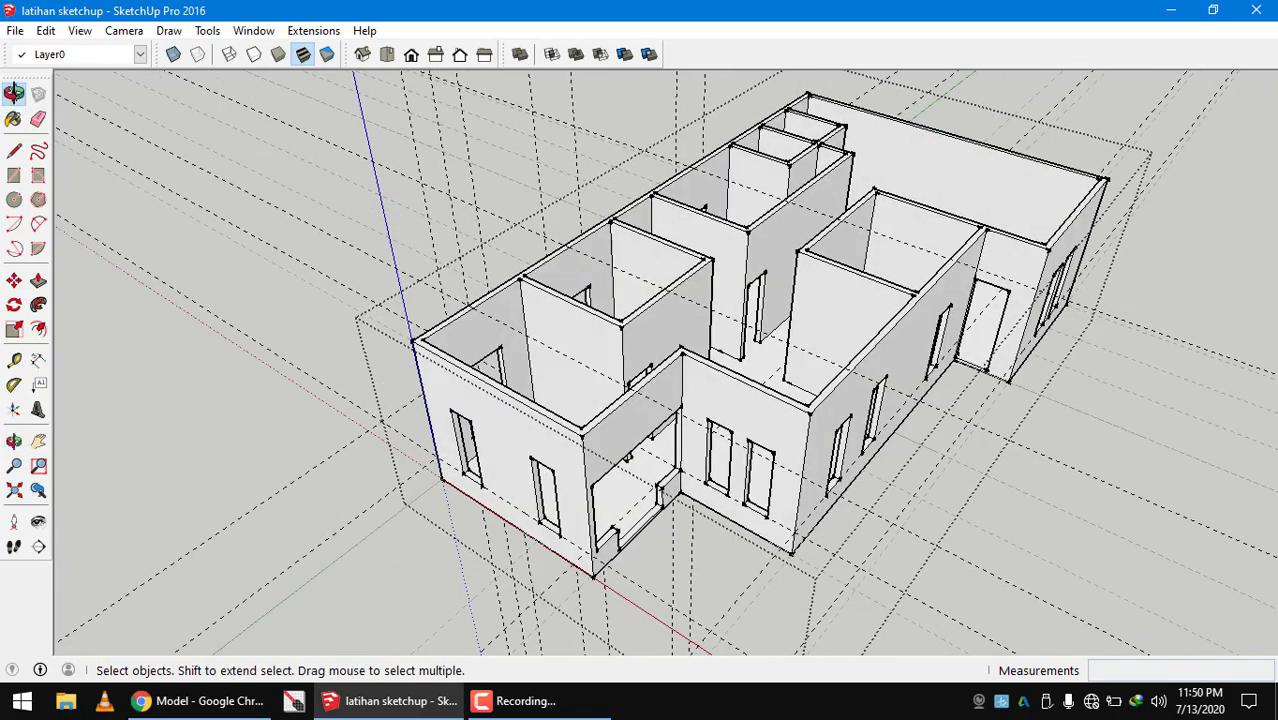
middle_click_drag(150, 180, 491, 479)
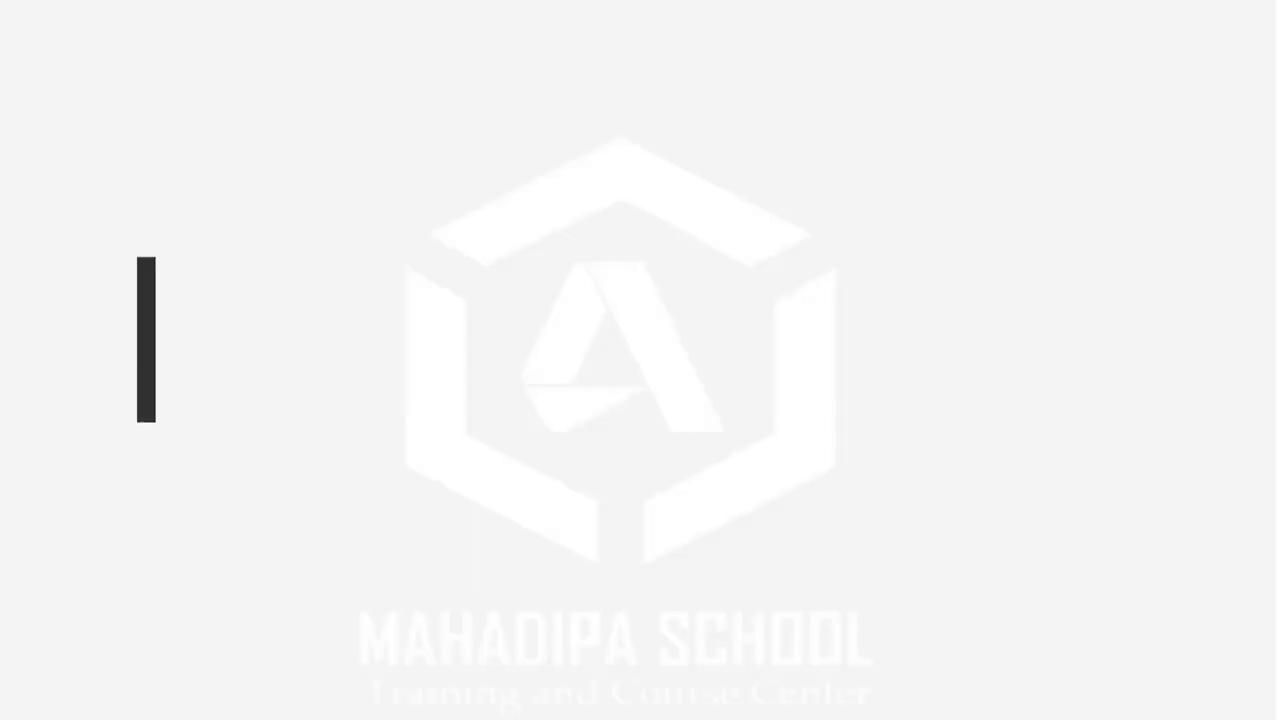